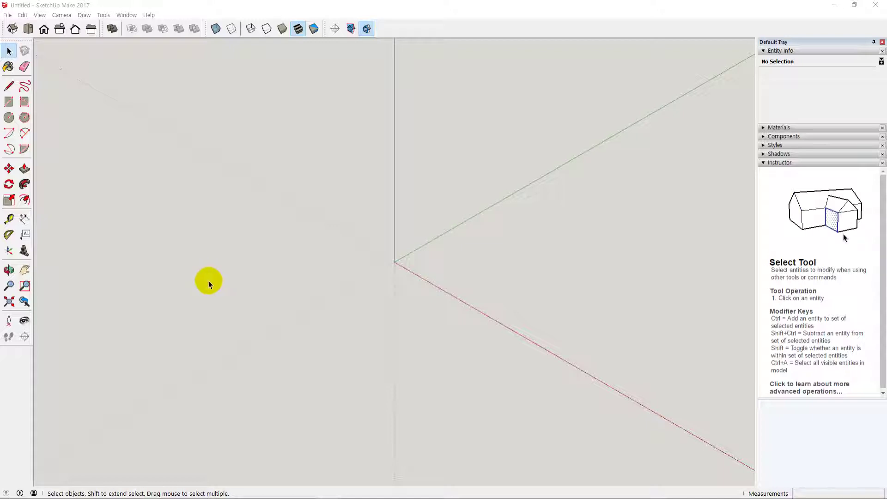
# Step: Draw a rectangle about 330 by 376 mm from the origin and push/pull it up into a box
pyautogui.moveTo(365, 327); pyautogui.dragTo(318, 329, button='middle')
pyautogui.click(8, 102)
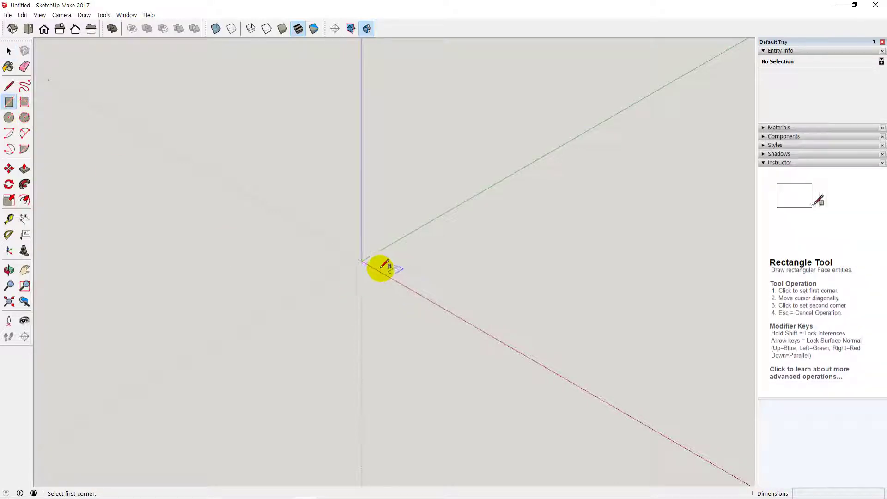
pyautogui.click(362, 262)
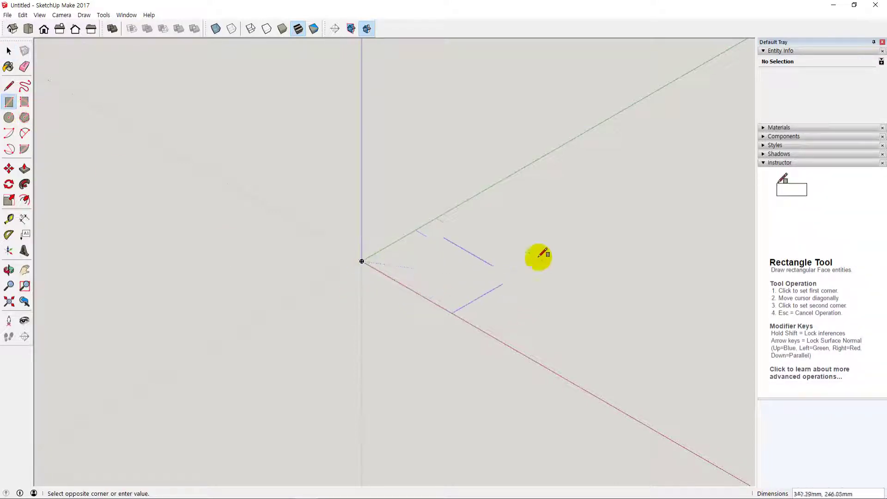
pyautogui.click(546, 254)
pyautogui.press('p')
pyautogui.moveTo(471, 298); pyautogui.dragTo(464, 236)
pyautogui.press('space')
pyautogui.moveTo(406, 370); pyautogui.dragTo(429, 305, button='middle')
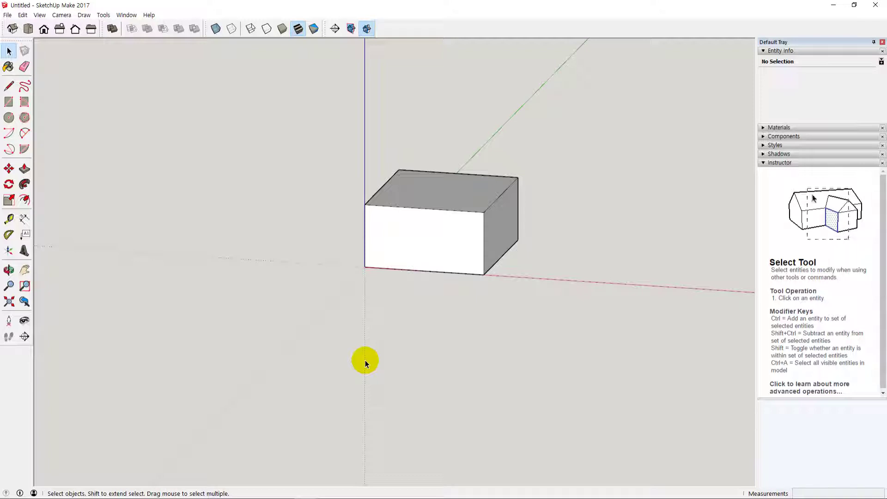
pyautogui.moveTo(390, 344); pyautogui.dragTo(378, 357, button='middle')
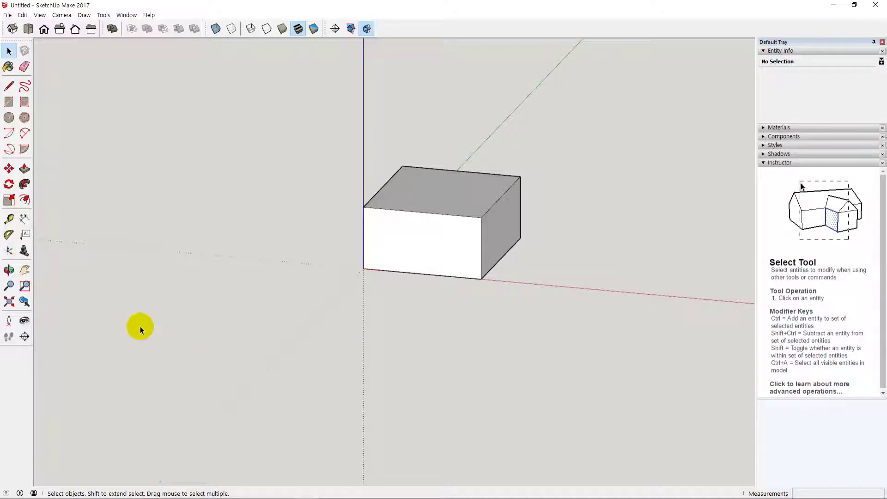
# Step: Use the Tape Measure to measure across the box's front face and along the lower edge of its side face
pyautogui.click(10, 220)
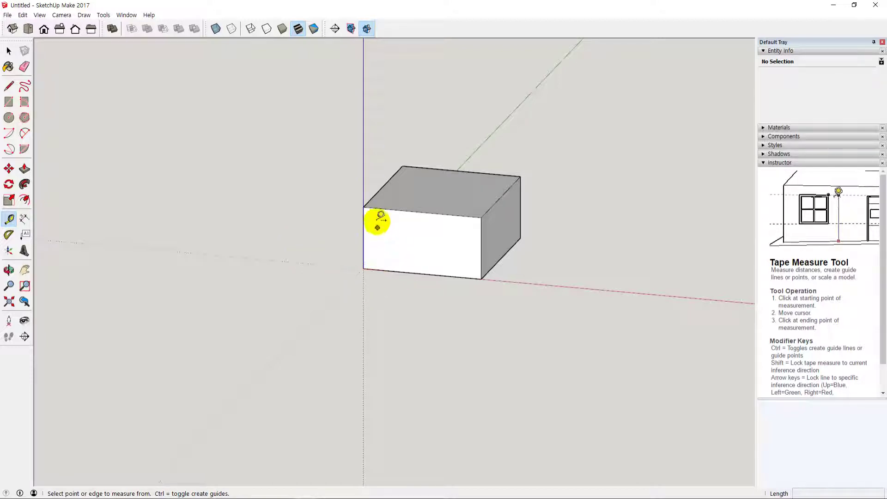
pyautogui.click(363, 207)
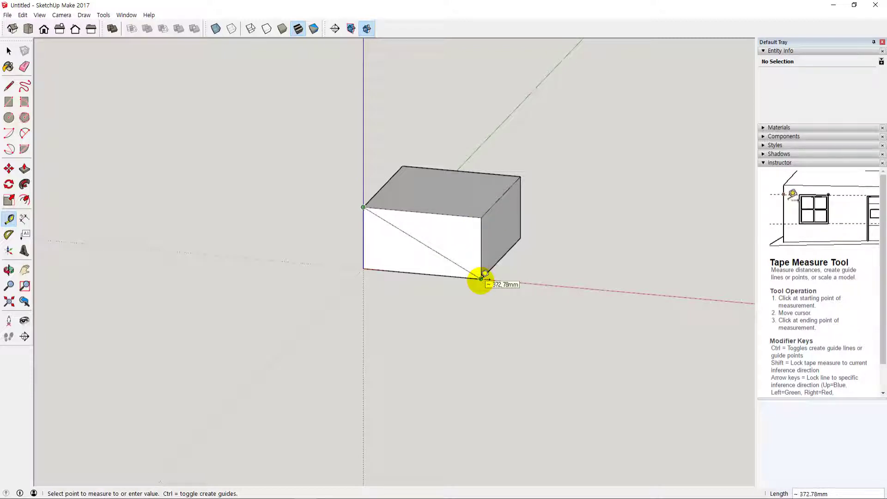
pyautogui.click(482, 252)
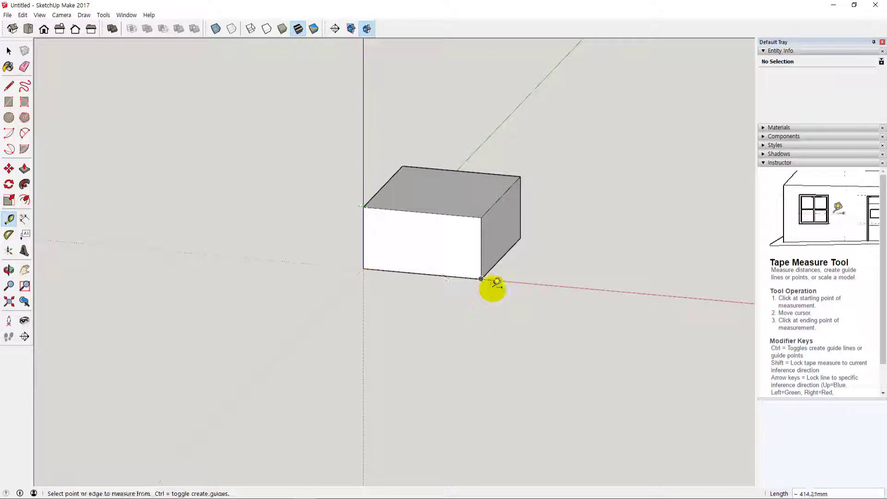
pyautogui.click(482, 279)
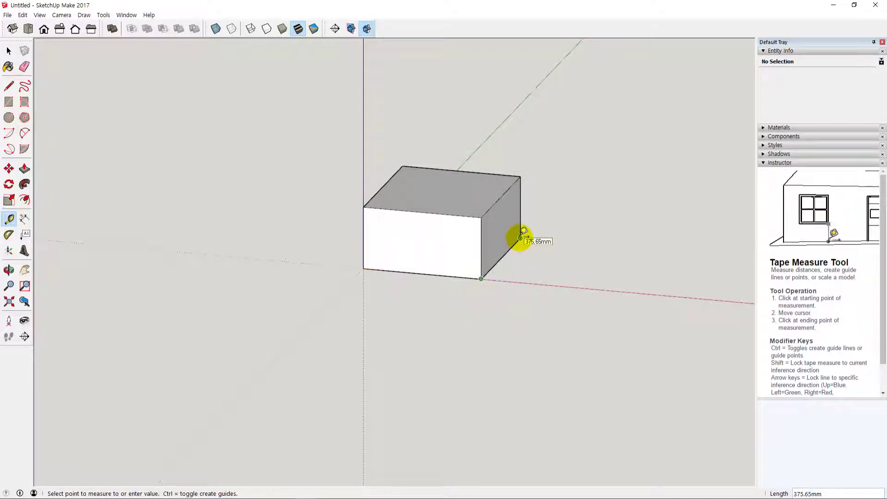
pyautogui.click(521, 237)
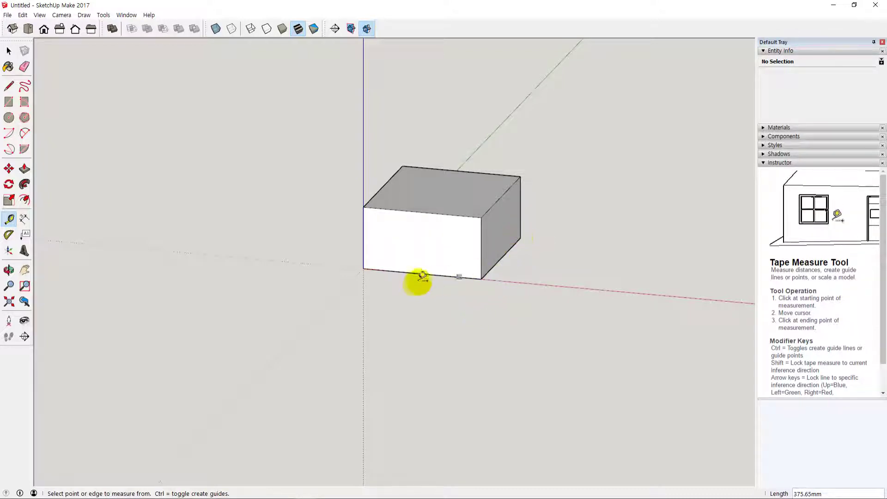
# Step: Measure the front face along its bottom edge, between its top and bottom edge midpoints, and along its top edge
pyautogui.click(364, 268)
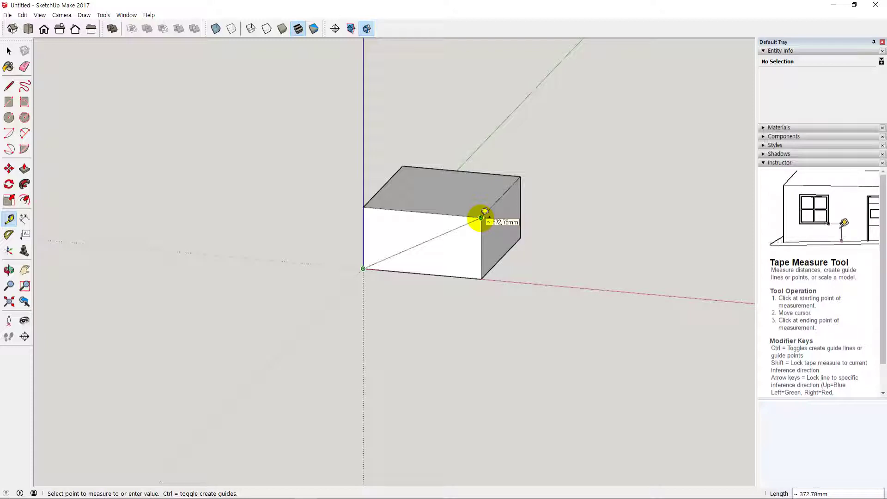
pyautogui.click(480, 278)
pyautogui.click(422, 212)
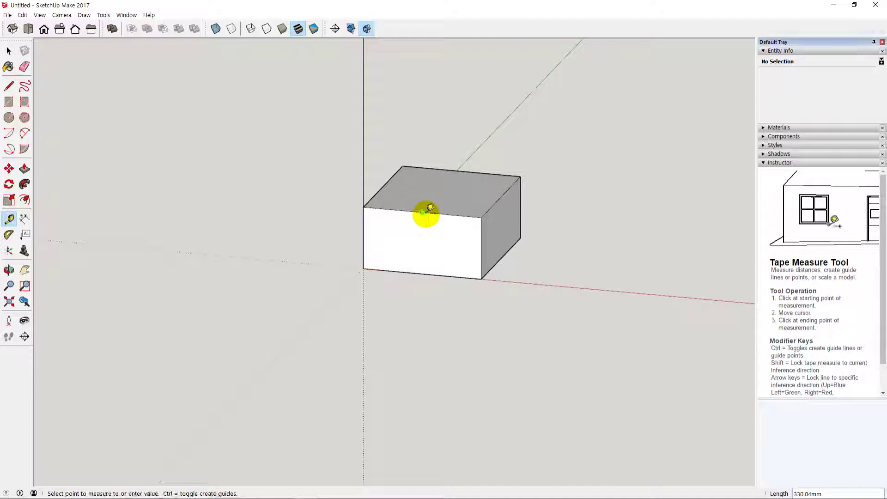
pyautogui.click(422, 274)
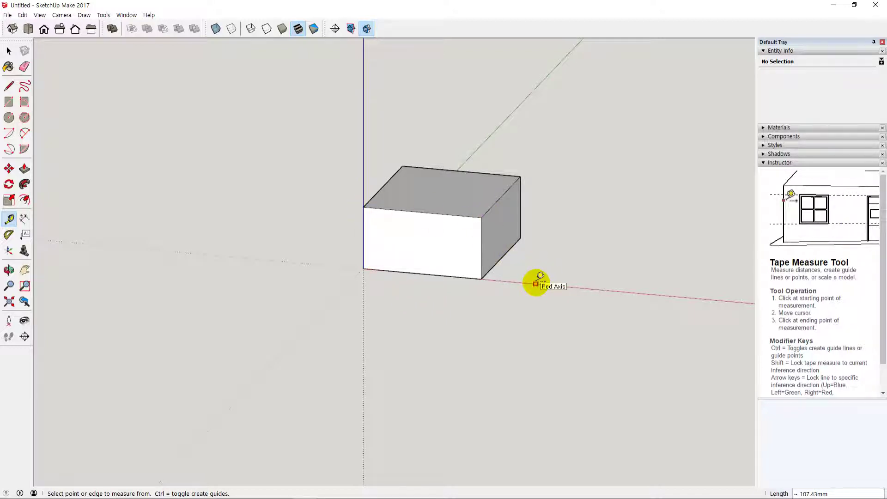
pyautogui.moveTo(536, 282); pyautogui.dragTo(633, 283, button='middle')
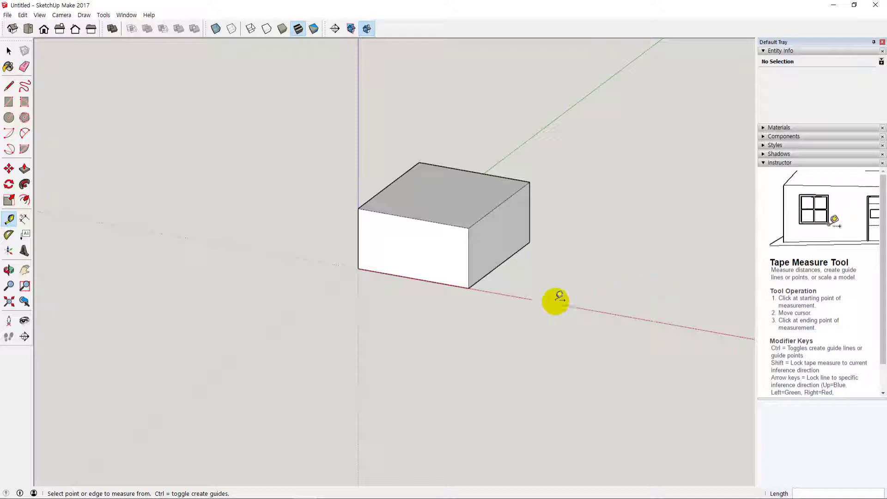
pyautogui.click(358, 208)
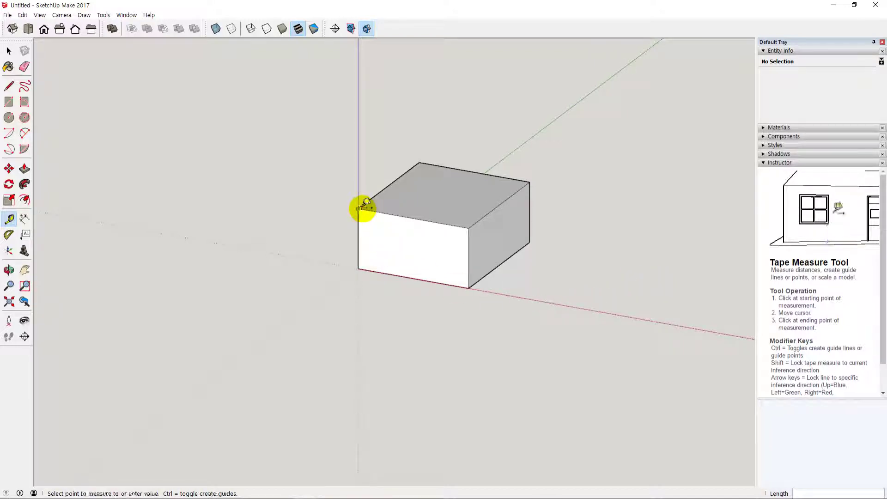
pyautogui.click(469, 228)
pyautogui.press('space')
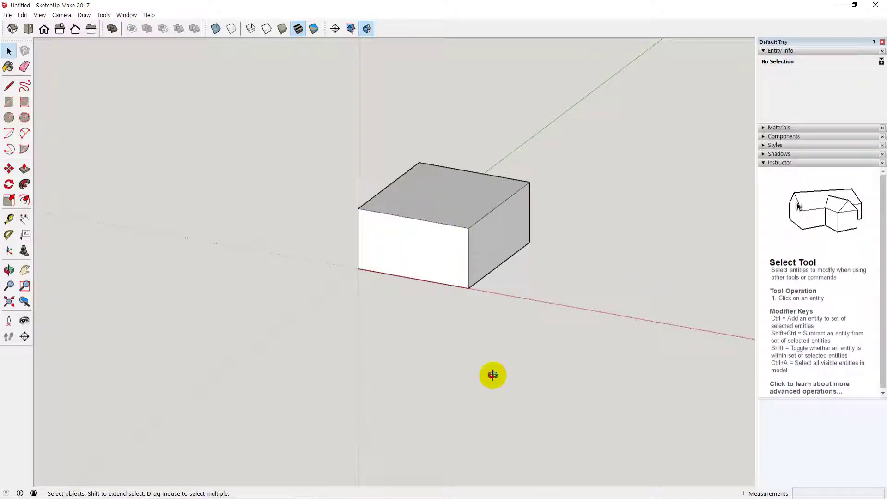
pyautogui.moveTo(491, 319); pyautogui.dragTo(484, 362, button='middle')
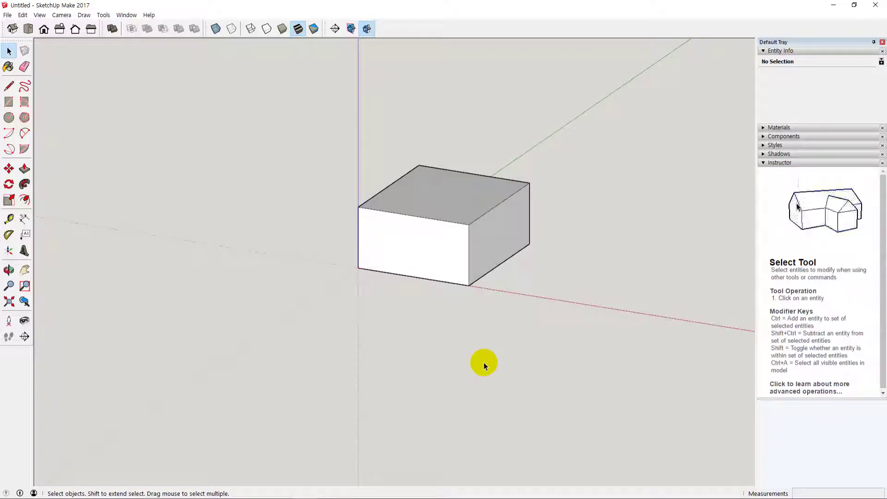
pyautogui.moveTo(390, 313); pyautogui.dragTo(453, 301, button='middle')
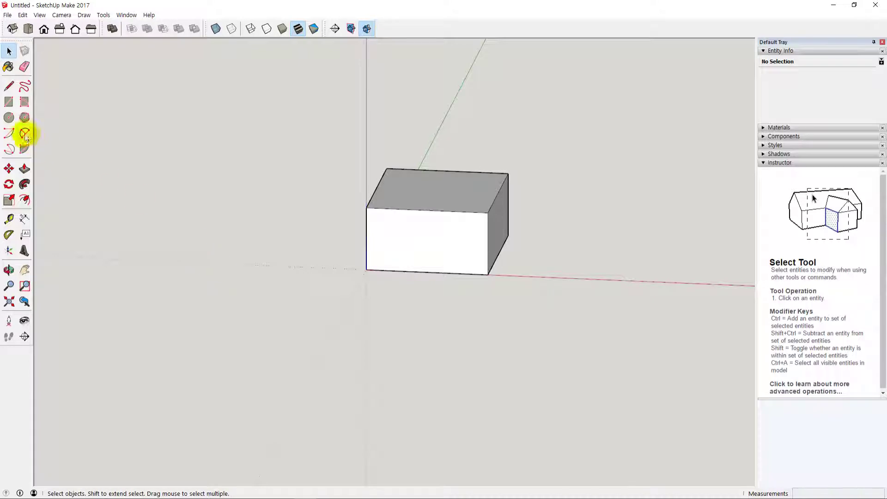
pyautogui.click(9, 102)
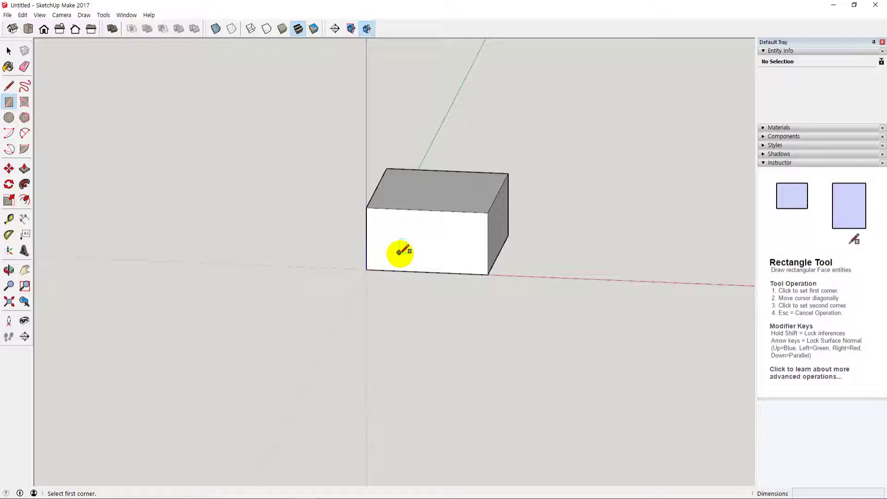
pyautogui.press('space')
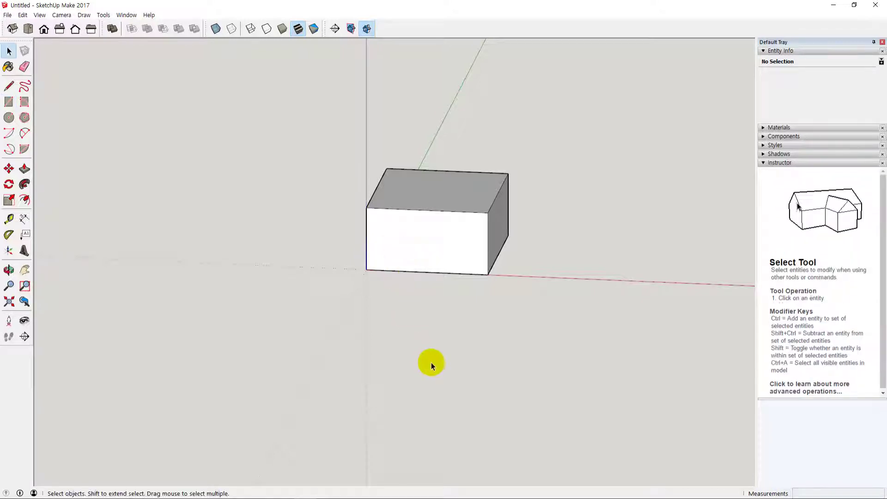
pyautogui.moveTo(432, 362); pyautogui.dragTo(379, 323, button='middle')
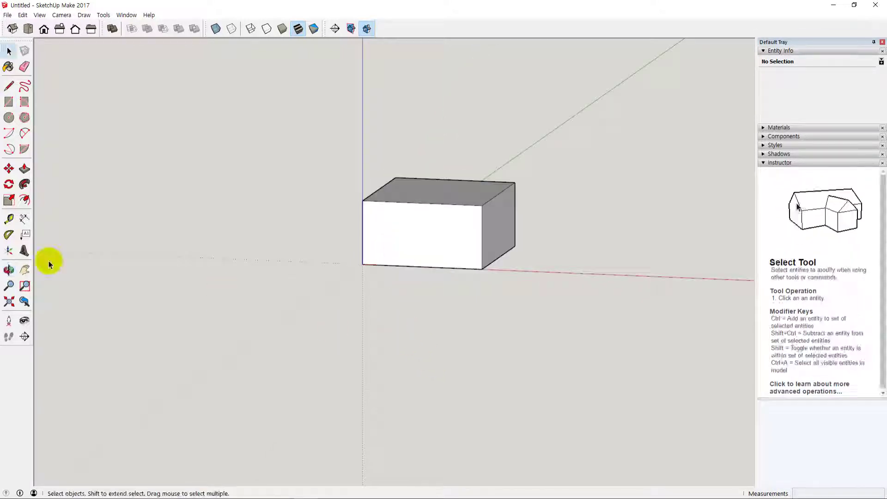
# Step: Place a vertical guide line 100 mm in from the front face's left edge and measure its distance from the origin corner
pyautogui.click(11, 221)
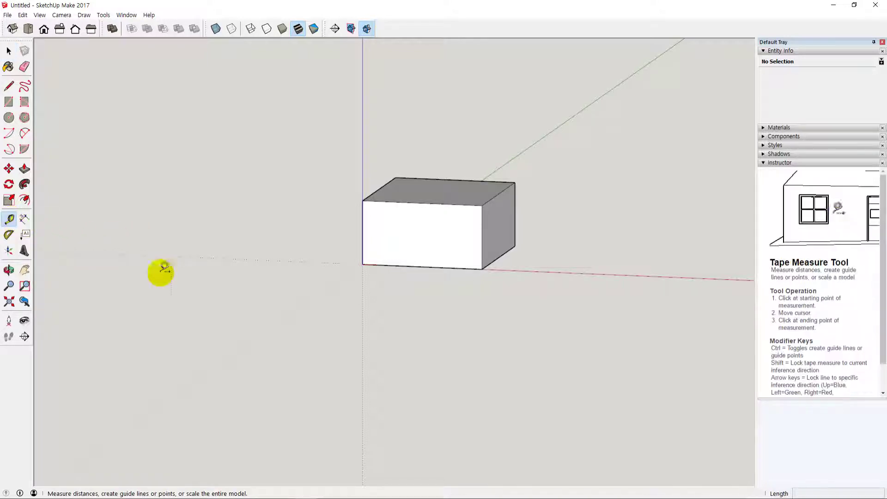
pyautogui.click(363, 221)
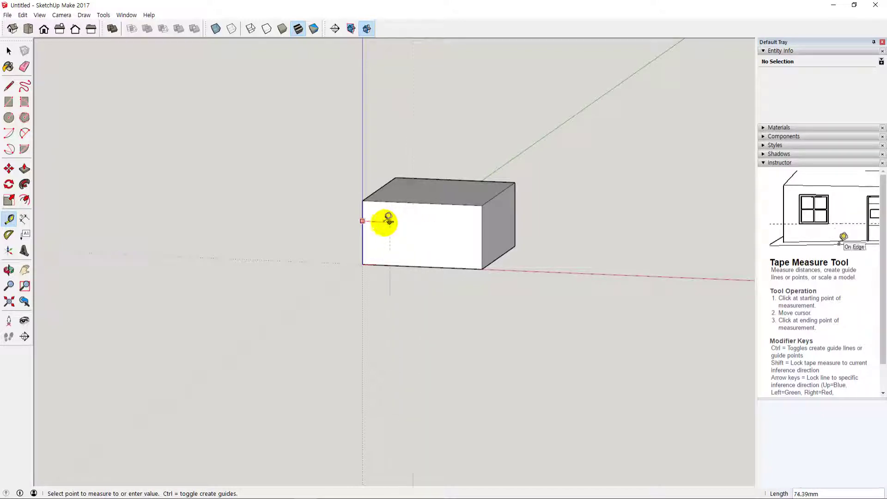
pyautogui.click(459, 222)
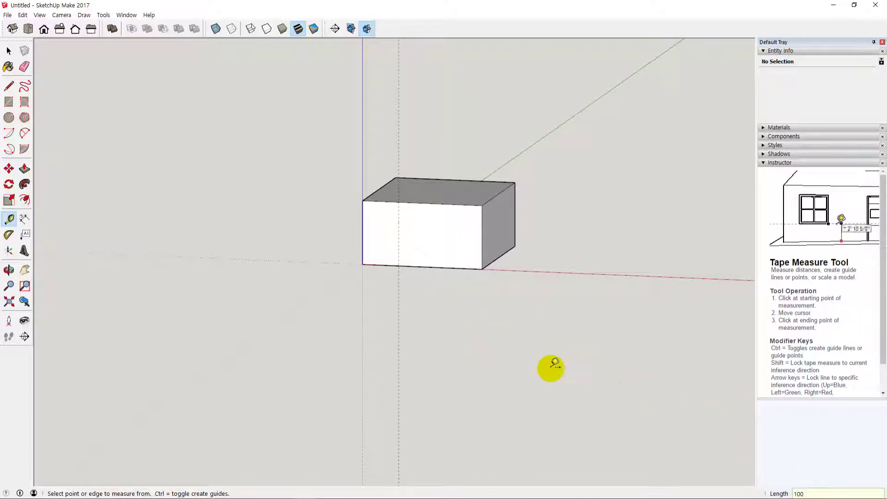
pyautogui.click(362, 264)
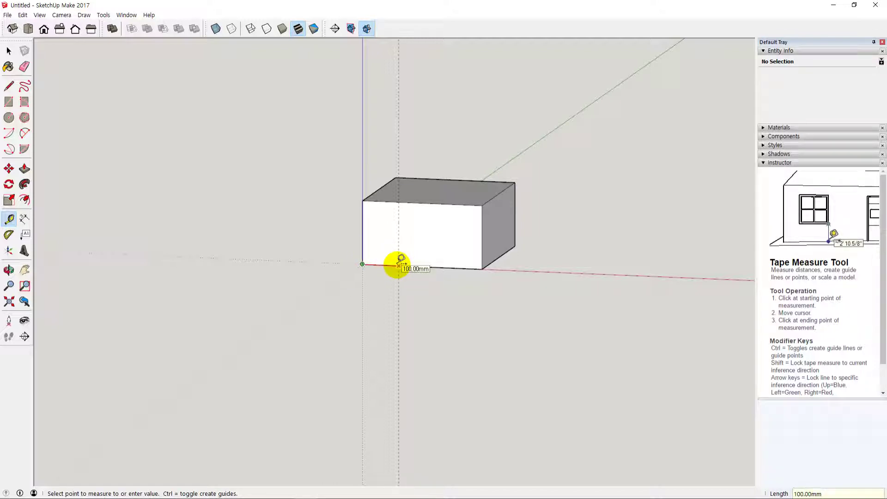
pyautogui.click(397, 264)
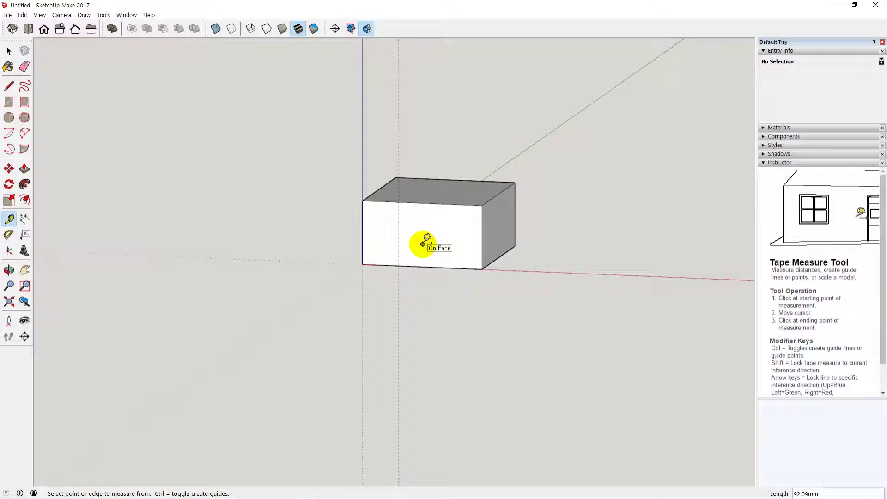
# Step: Place a horizontal guide line 50 mm above the front face's bottom edge and measure its offset
pyautogui.click(414, 267)
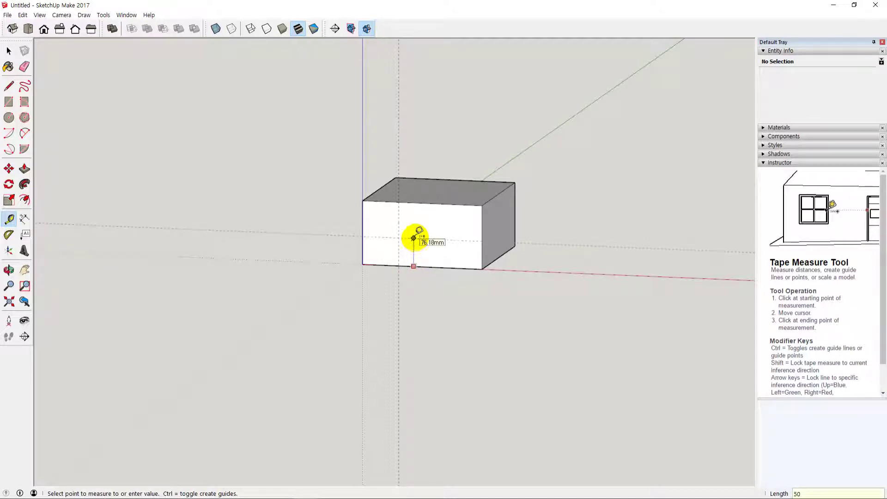
pyautogui.click(414, 238)
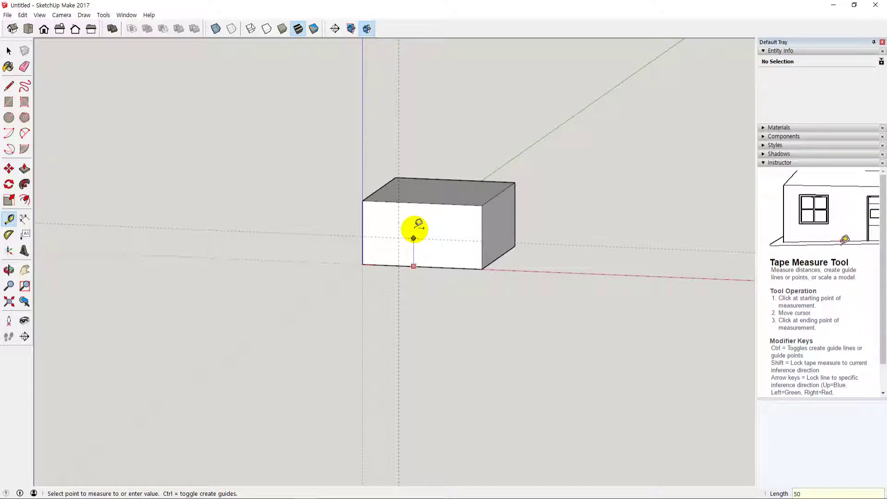
pyautogui.press('Return')
pyautogui.press('space')
pyautogui.press('t')
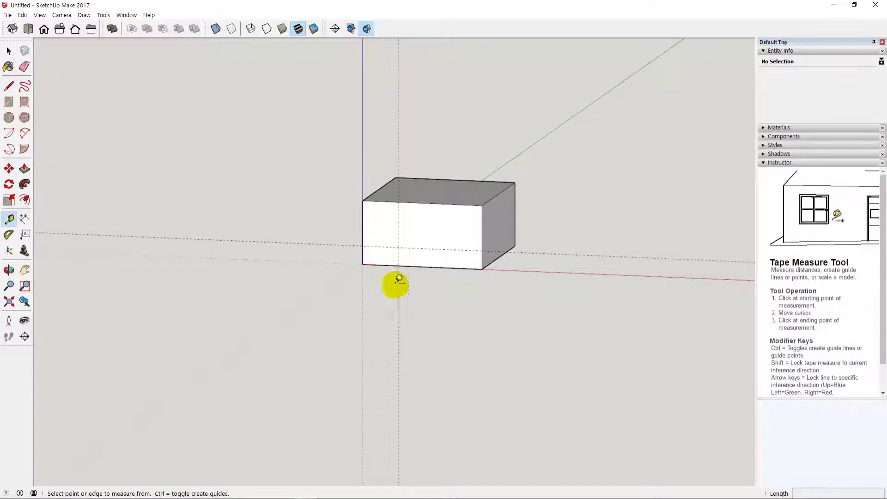
pyautogui.click(399, 265)
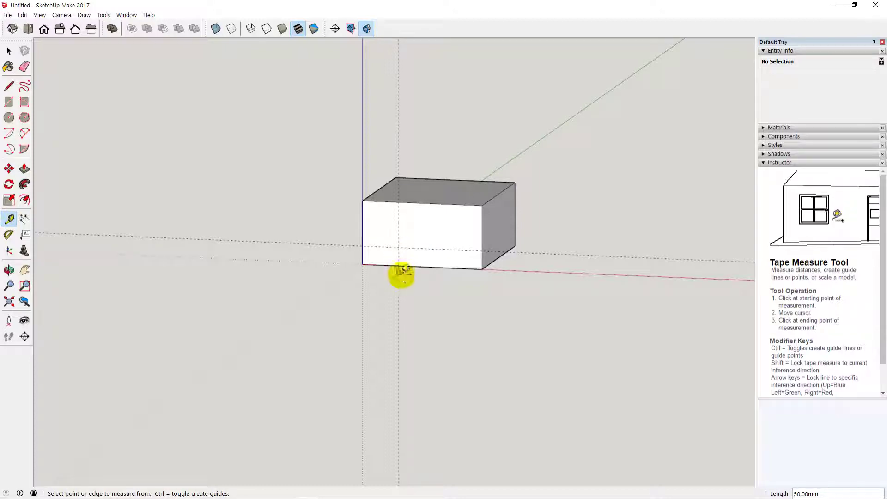
pyautogui.press('space')
# Step: Draw a rectangle on the front face, starting at the intersection of the two guide lines
pyautogui.scroll(3, 390, 254)
pyautogui.scroll(2, 415, 255)
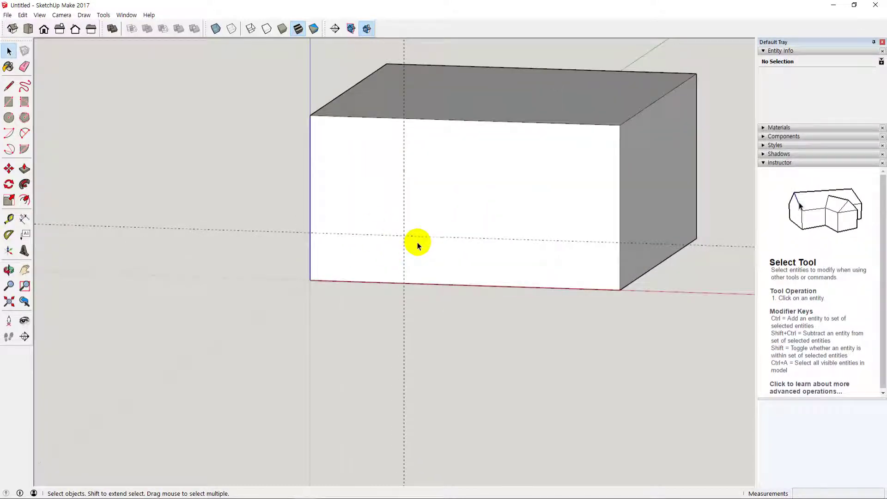
pyautogui.click(8, 102)
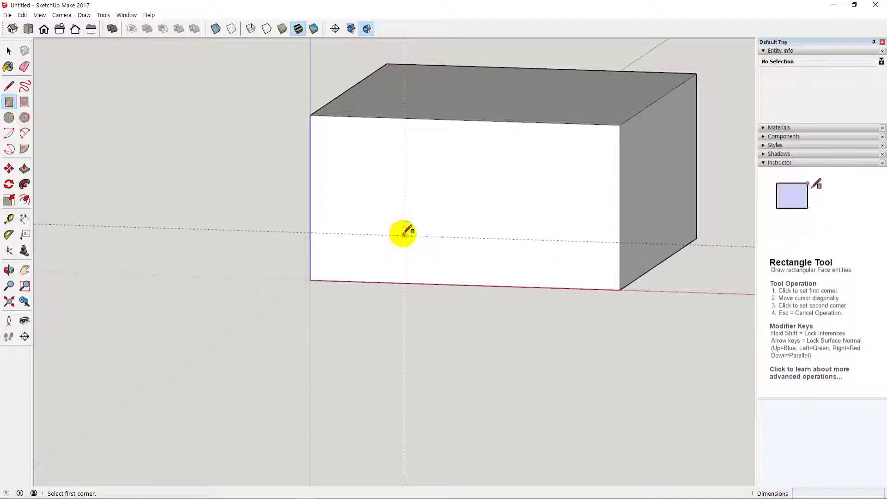
pyautogui.click(403, 235)
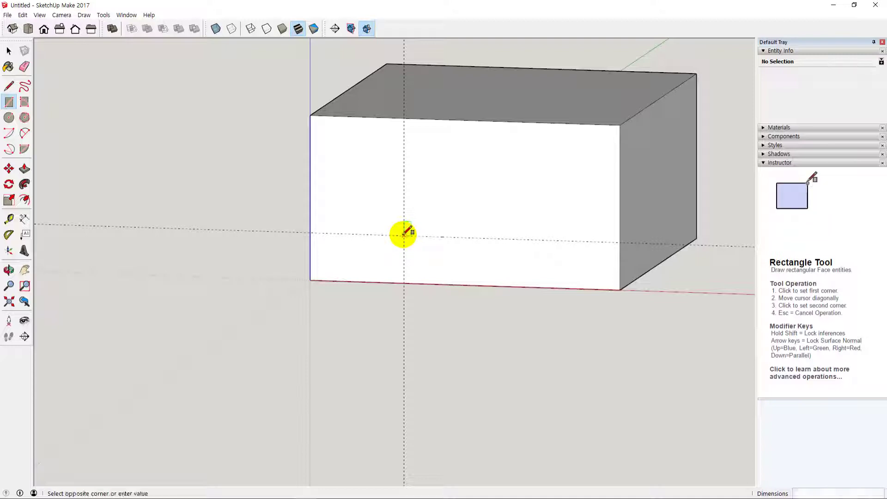
pyautogui.click(517, 171)
pyautogui.press('space')
pyautogui.scroll(-2, 511, 356)
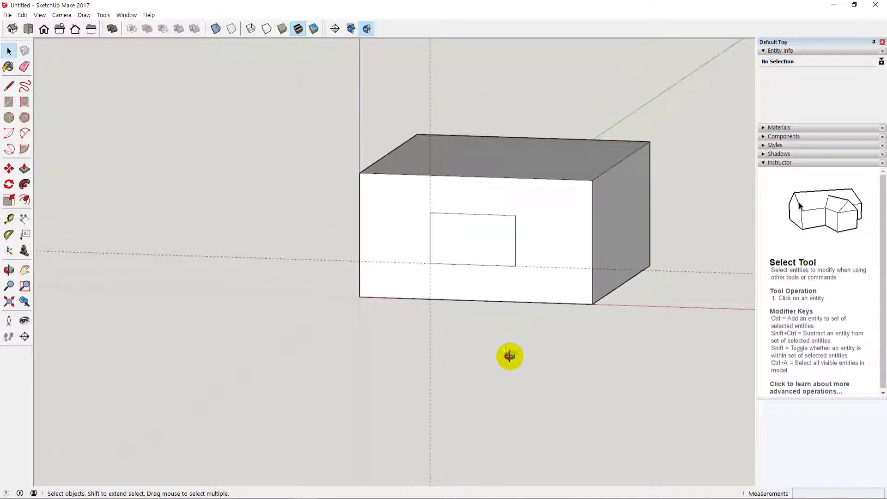
# Step: Push the rectangle on the front face inward to cut an opening into the box
pyautogui.moveTo(511, 356); pyautogui.dragTo(438, 236, button='middle')
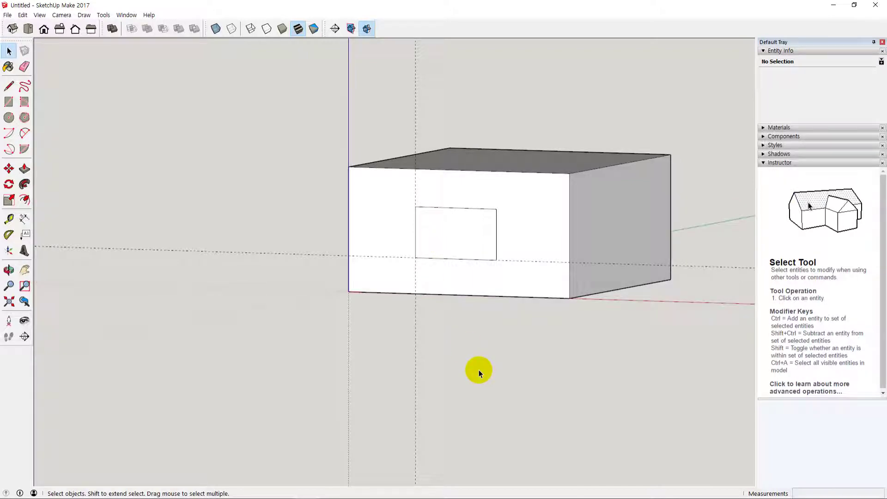
pyautogui.press('p')
pyautogui.moveTo(454, 252); pyautogui.dragTo(512, 217)
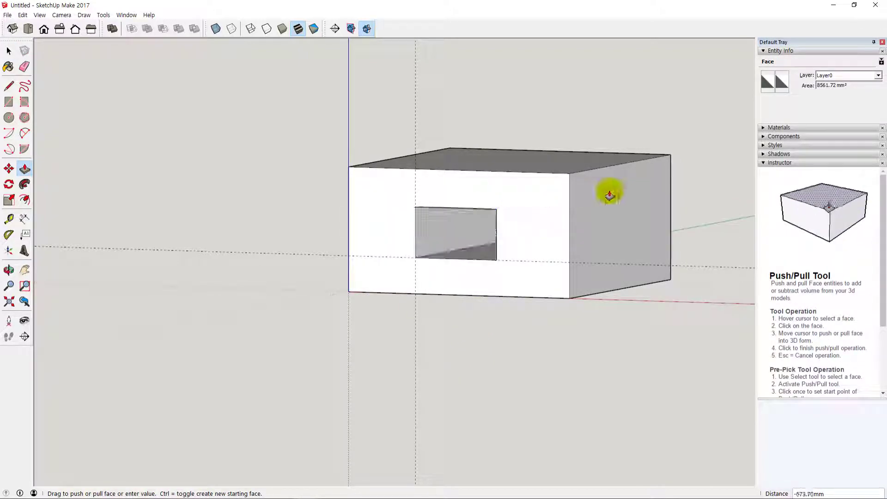
pyautogui.press('space')
pyautogui.moveTo(484, 427); pyautogui.dragTo(484, 394, button='middle')
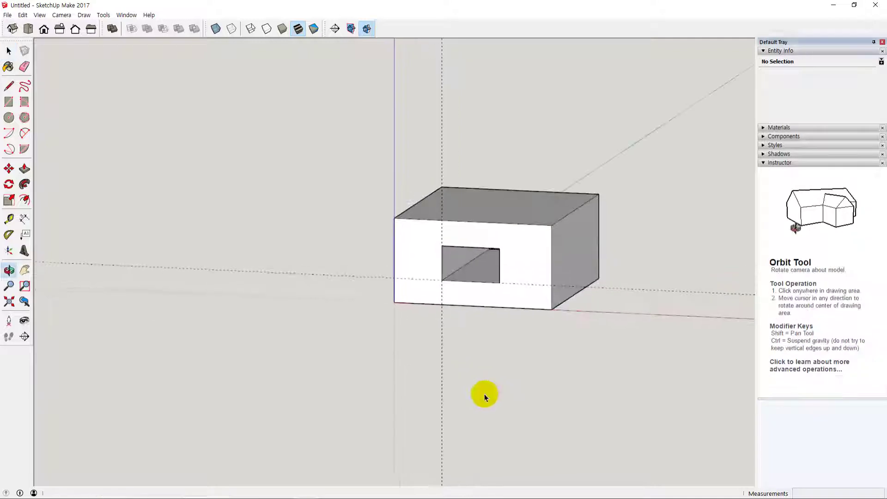
# Step: Undo the opening and the rectangle drawn on the front face
pyautogui.hotkey('ctrl', 'z')
pyautogui.hotkey('ctrl', 'z')
pyautogui.hotkey('ctrl', 'z')
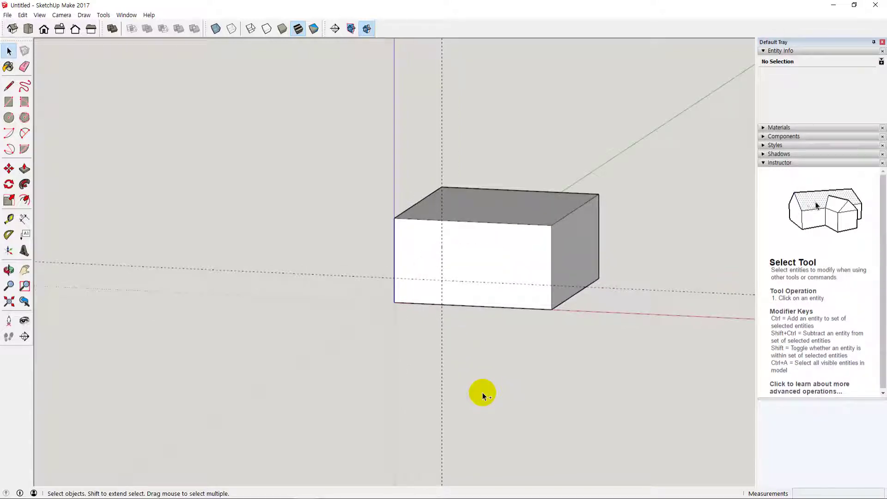
# Step: Delete the box together with its guide lines, leaving only the axes in the drawing
pyautogui.moveTo(276, 185); pyautogui.dragTo(244, 182)
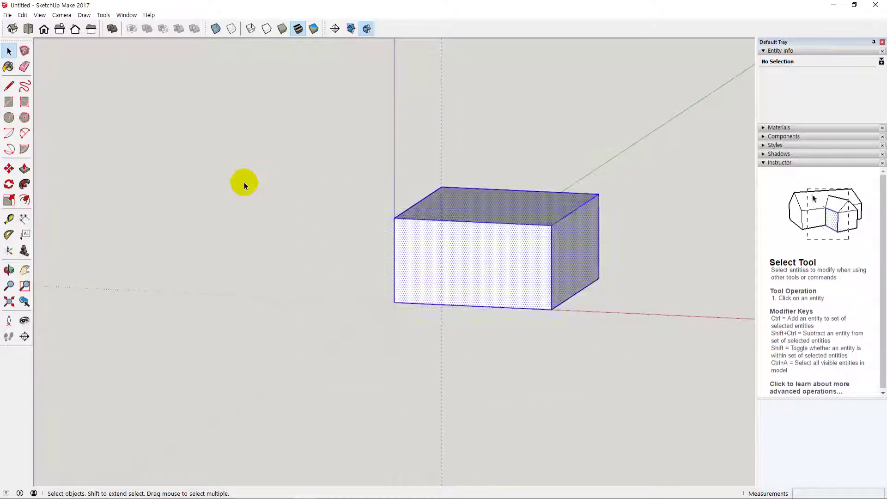
pyautogui.press('Delete')
pyautogui.moveTo(370, 346); pyautogui.dragTo(348, 334, button='middle')
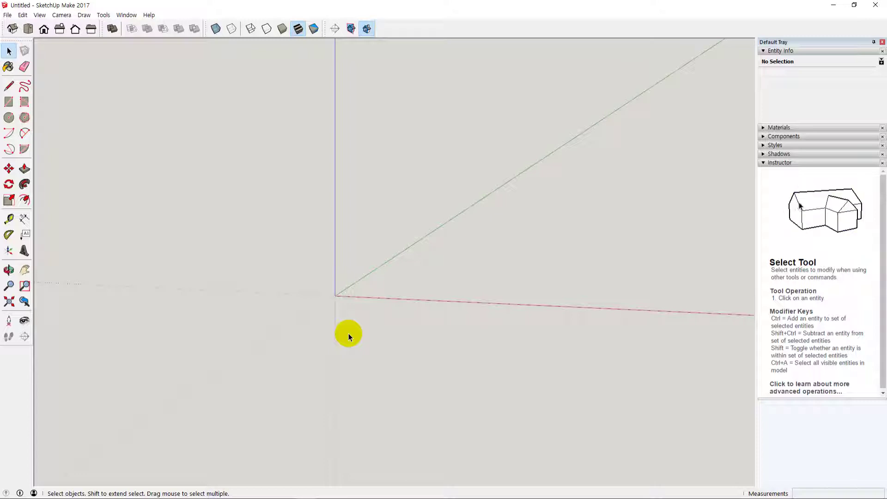
# Step: Place a vertical guide line 100 mm from the blue axis and inspect its position from another angle
pyautogui.press('t')
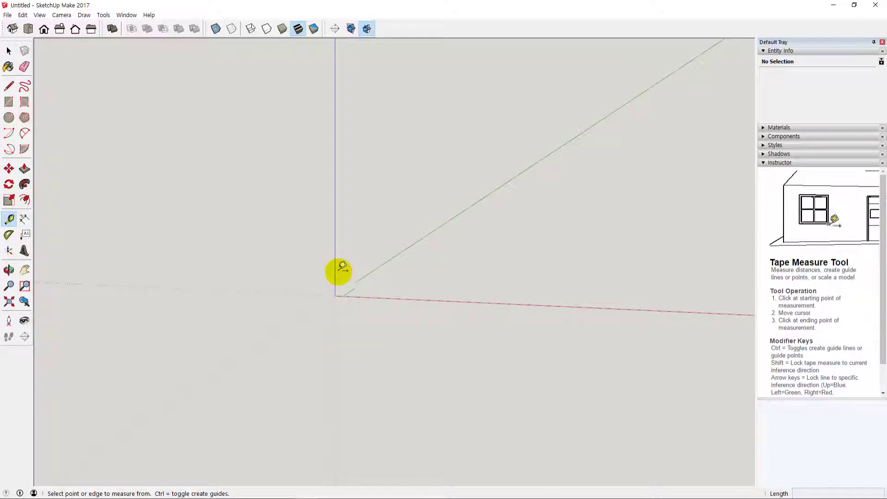
pyautogui.click(336, 287)
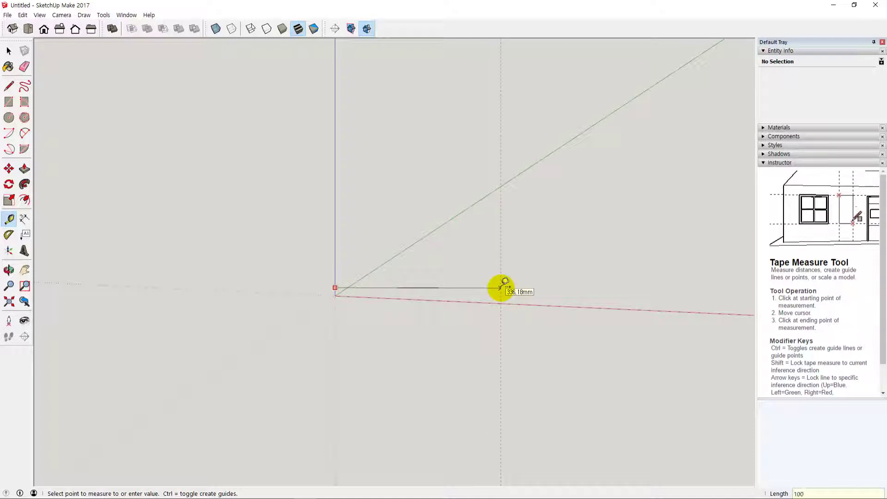
pyautogui.press('Return')
pyautogui.press('space')
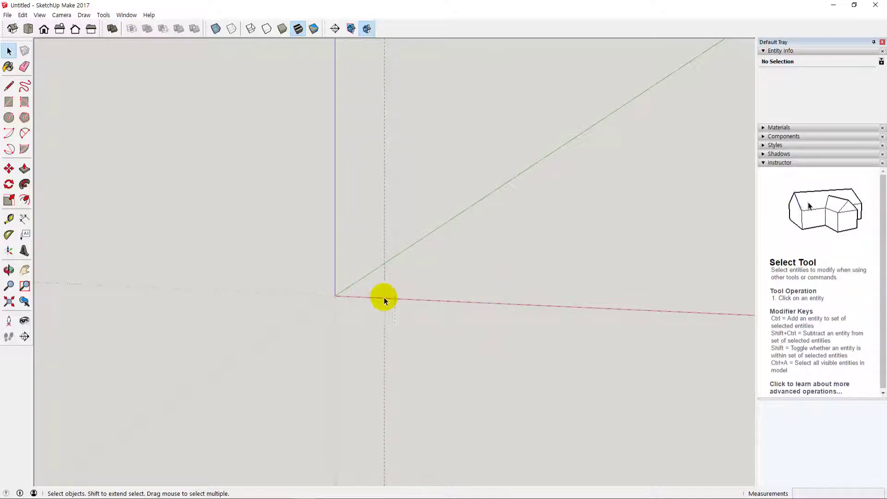
pyautogui.moveTo(384, 300); pyautogui.dragTo(348, 257, button='middle')
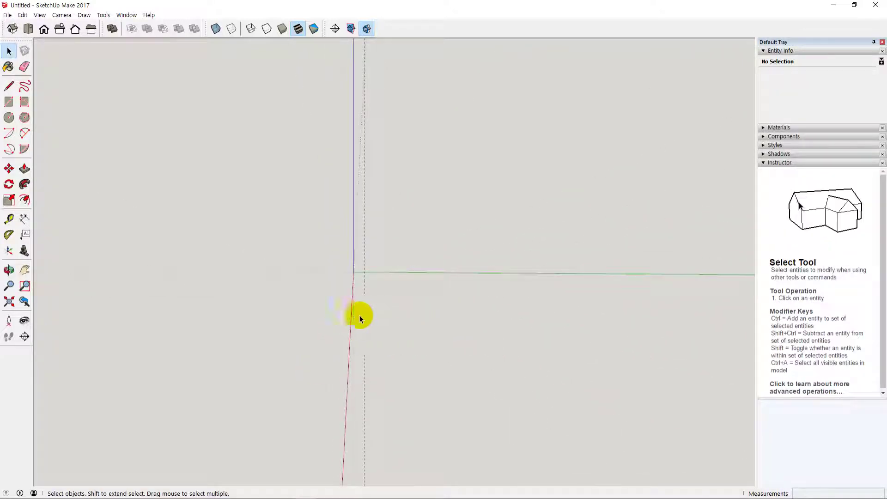
pyautogui.moveTo(359, 315); pyautogui.dragTo(396, 307, button='middle')
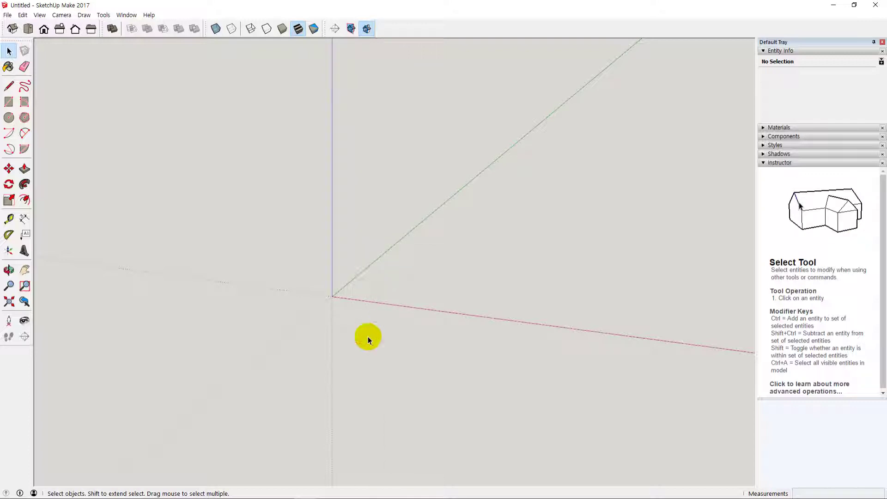
# Step: Try placing vertical guide lines from the blue axis, one offset about 201 mm and another about 142 mm
pyautogui.moveTo(368, 336); pyautogui.dragTo(326, 311, button='middle')
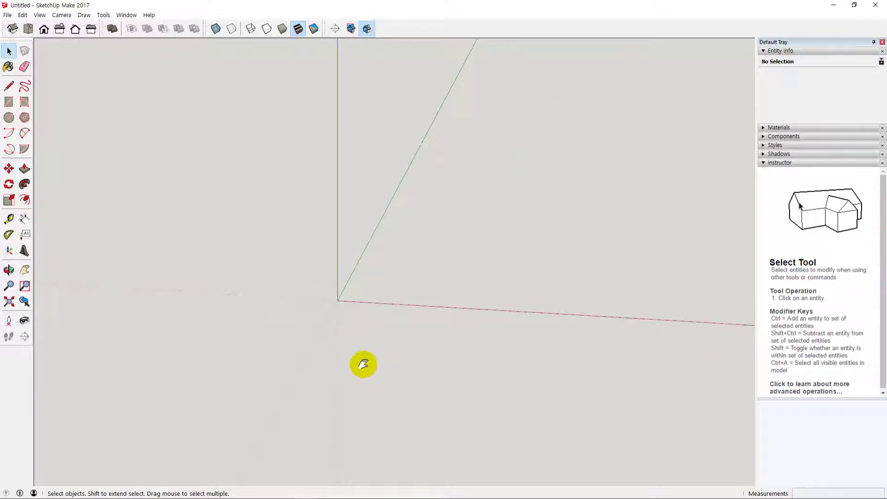
pyautogui.keyDown('shift'); pyautogui.moveTo(363, 364); pyautogui.dragTo(347, 357, button='middle'); pyautogui.keyUp('shift')
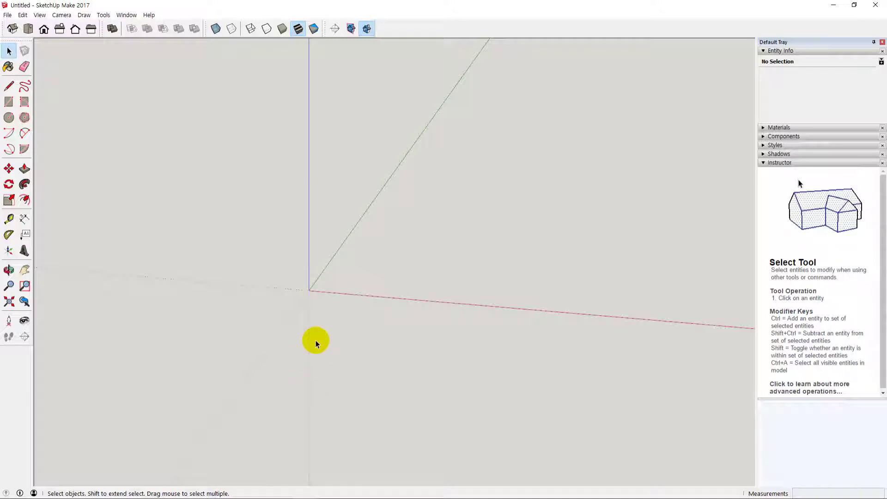
pyautogui.press('t')
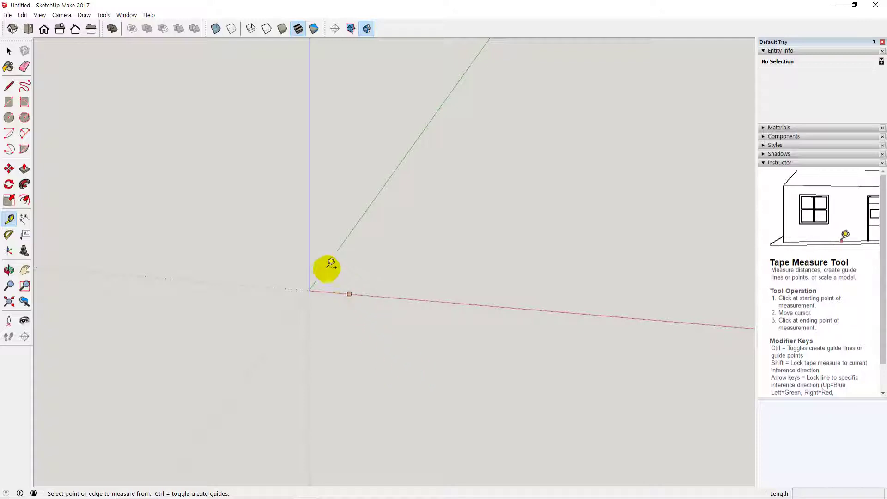
pyautogui.click(309, 261)
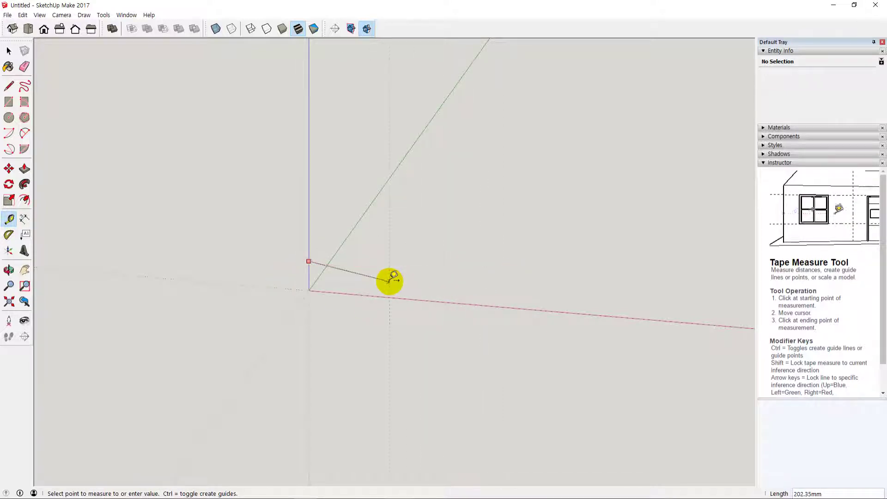
pyautogui.click(392, 279)
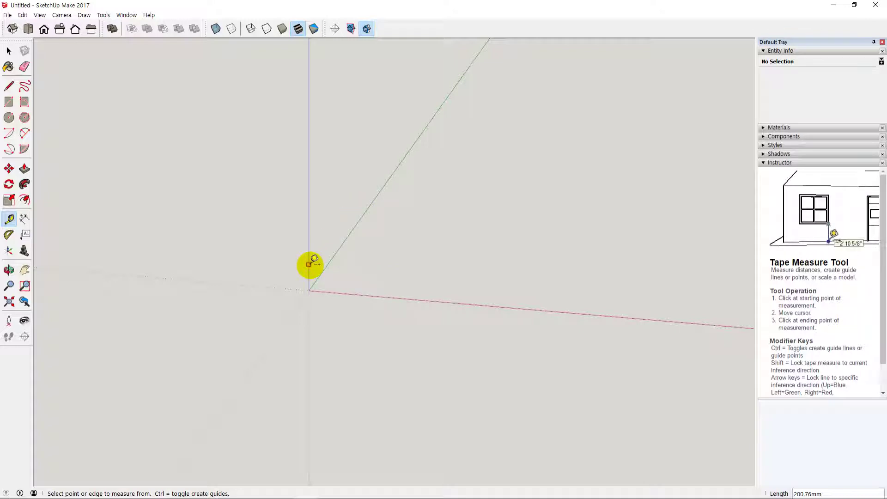
pyautogui.click(308, 266)
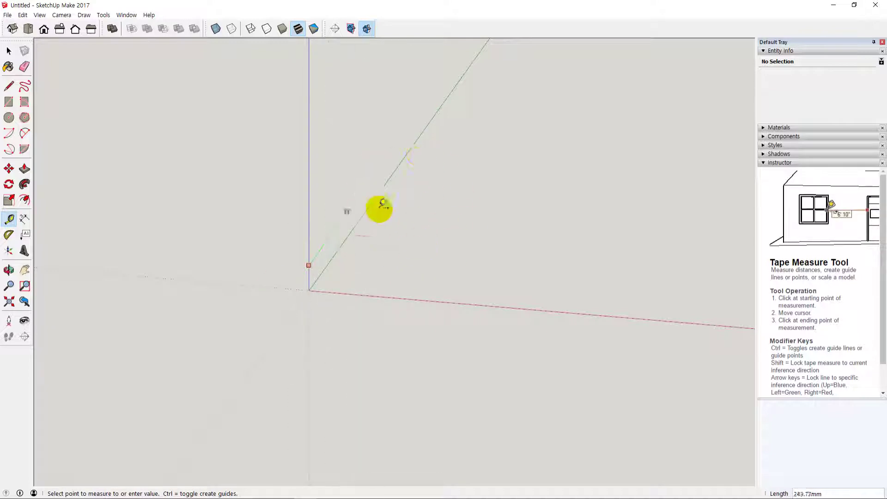
pyautogui.click(350, 244)
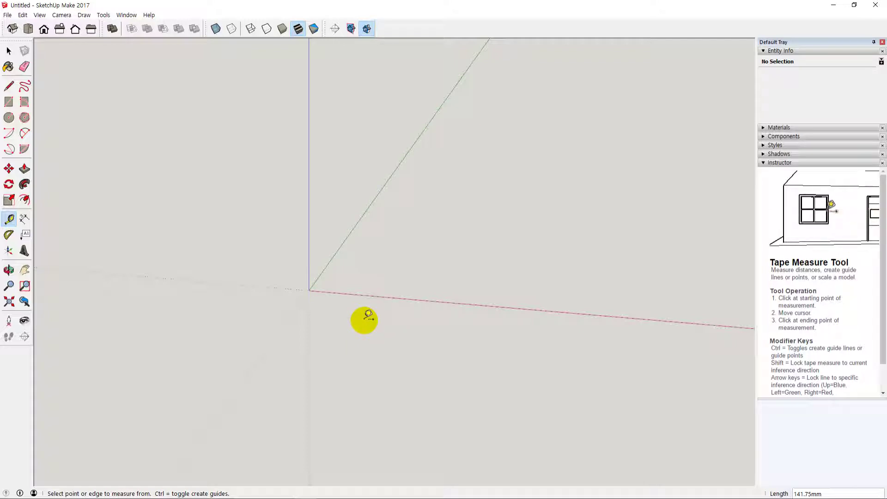
pyautogui.click(308, 262)
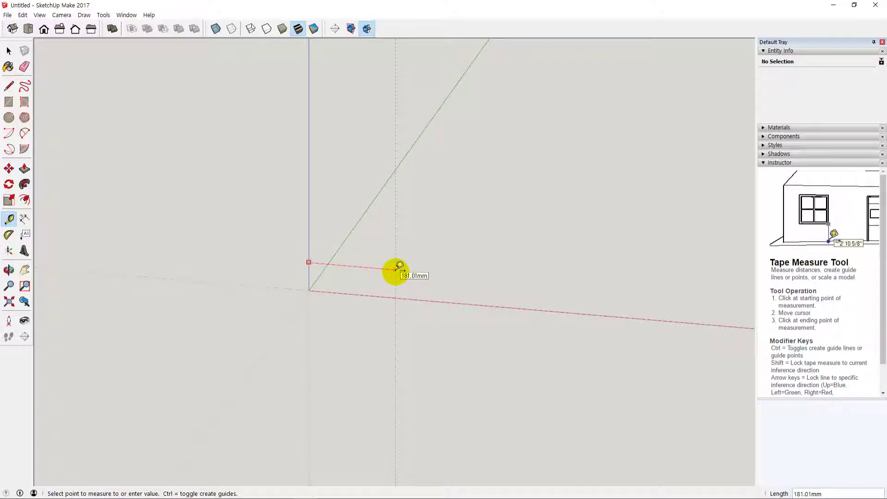
pyautogui.doubleClick(396, 268)
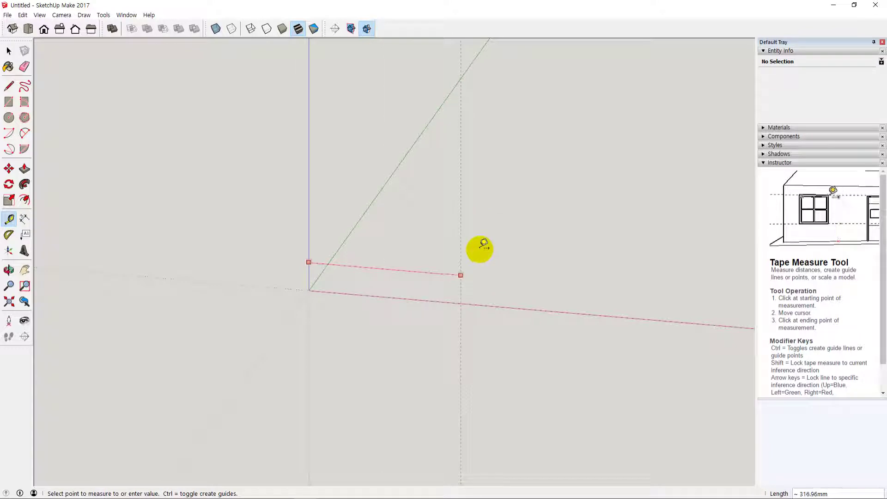
pyautogui.press('Escape')
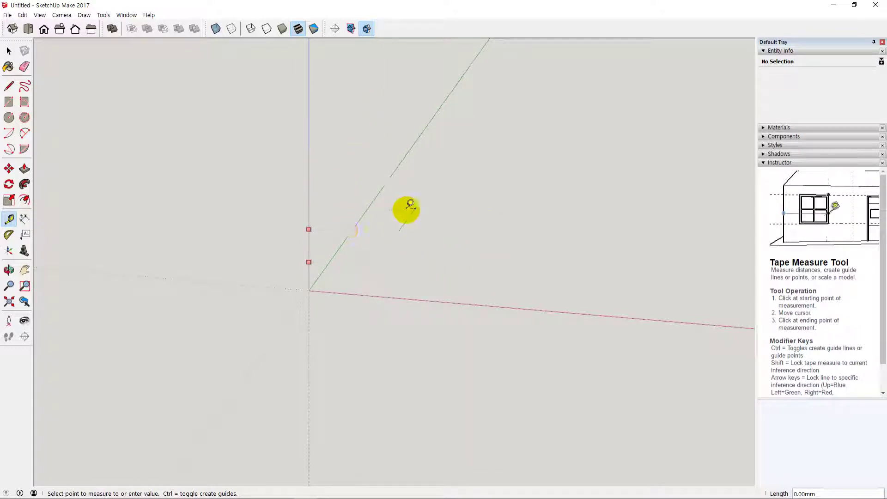
# Step: Place a vertical guide line offset from the blue axis and a guide line parallel to the red axis about 162 mm from it
pyautogui.moveTo(406, 208); pyautogui.dragTo(434, 213, button='middle')
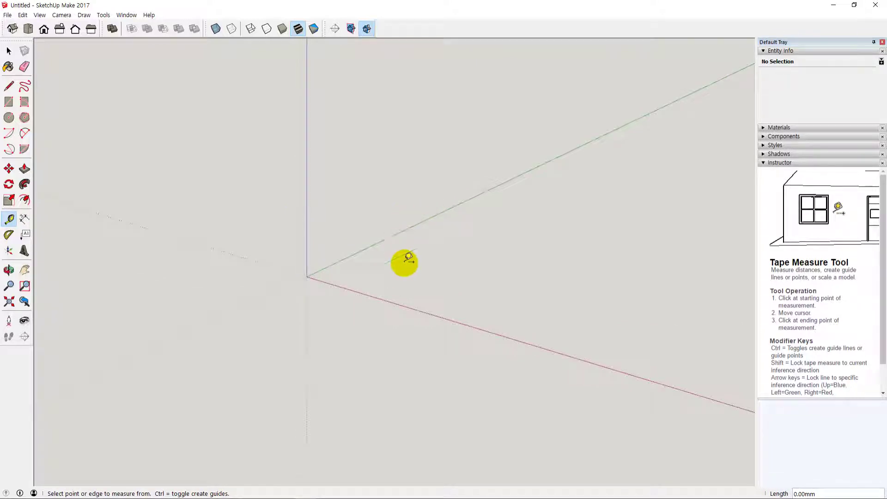
pyautogui.moveTo(358, 314); pyautogui.dragTo(443, 321, button='middle')
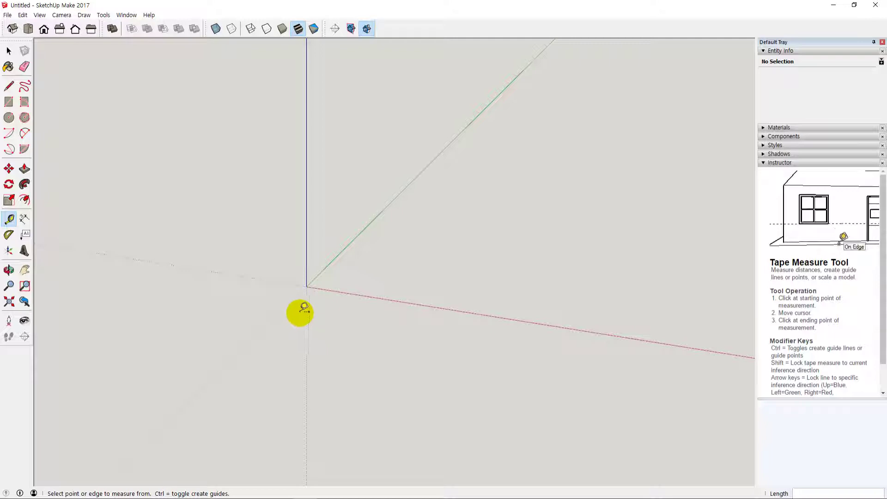
pyautogui.click(307, 237)
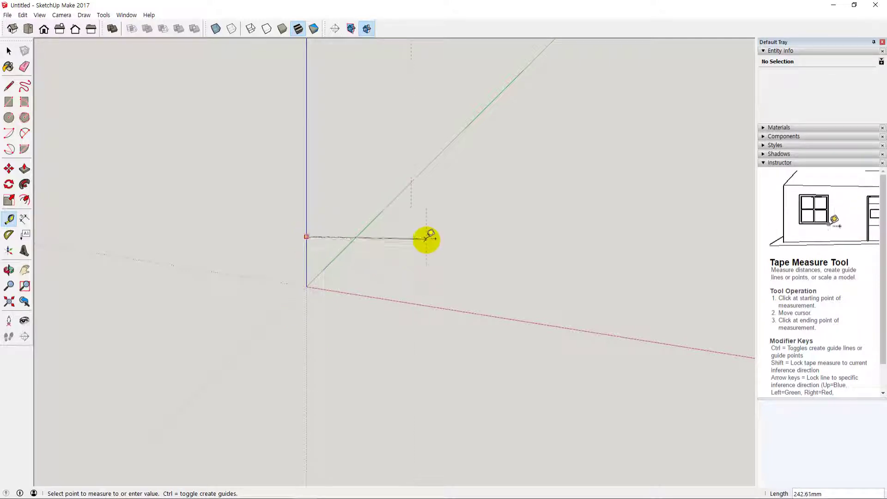
pyautogui.click(431, 240)
pyautogui.click(400, 300)
pyautogui.click(410, 232)
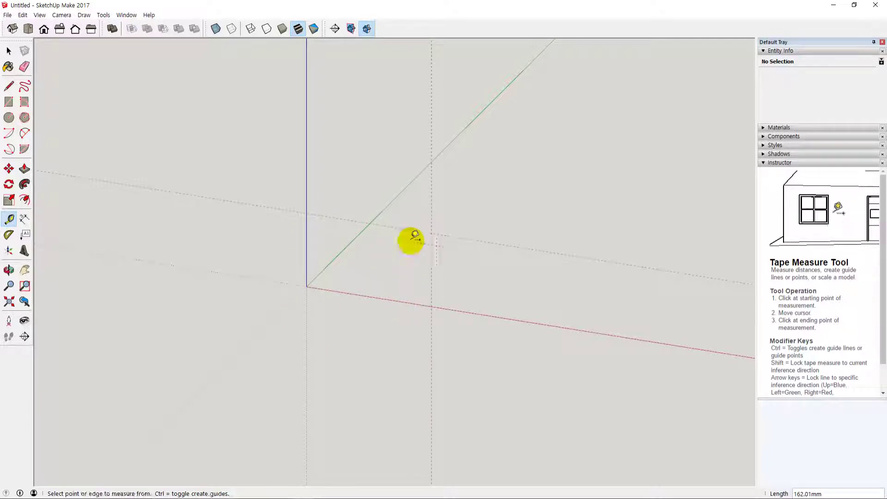
# Step: Place a guide line about 310 mm from the green axis and a second guide line about 126 mm from the red axis
pyautogui.moveTo(398, 341); pyautogui.dragTo(435, 335, button='middle')
pyautogui.moveTo(339, 343); pyautogui.dragTo(371, 335, button='middle')
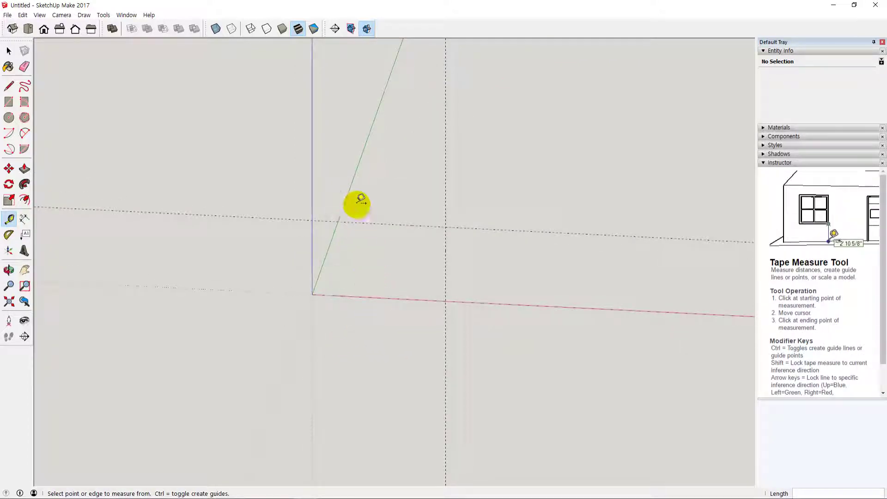
pyautogui.click(353, 187)
pyautogui.click(503, 190)
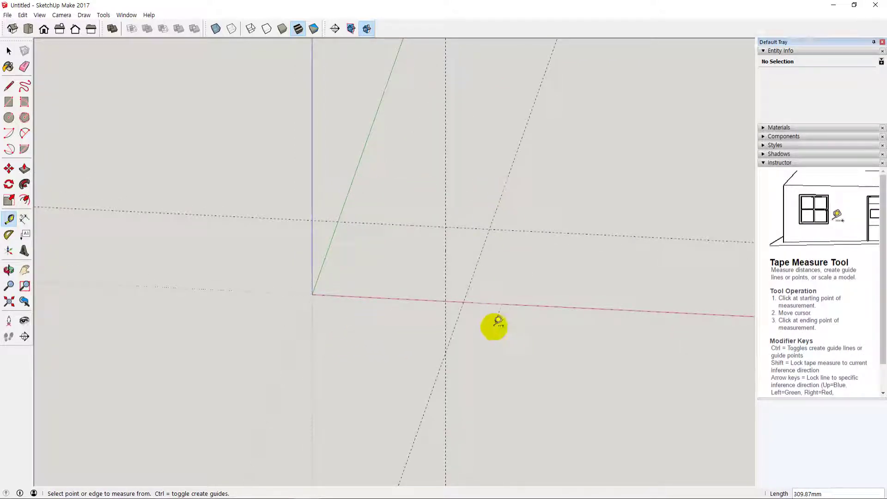
pyautogui.click(514, 305)
pyautogui.click(519, 248)
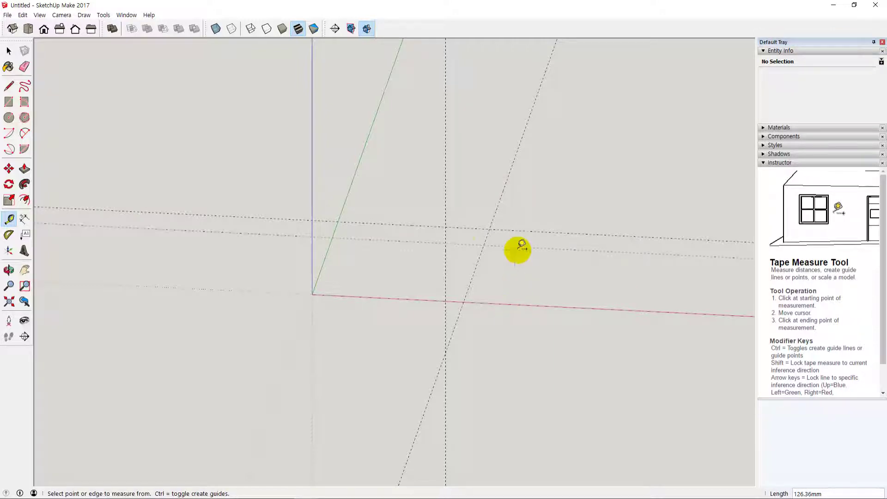
# Step: Add two more vertical guide lines offset from the first vertical guide, the farther one about 202 mm away
pyautogui.click(446, 178)
pyautogui.click(477, 176)
pyautogui.moveTo(507, 277); pyautogui.dragTo(383, 231, button='middle')
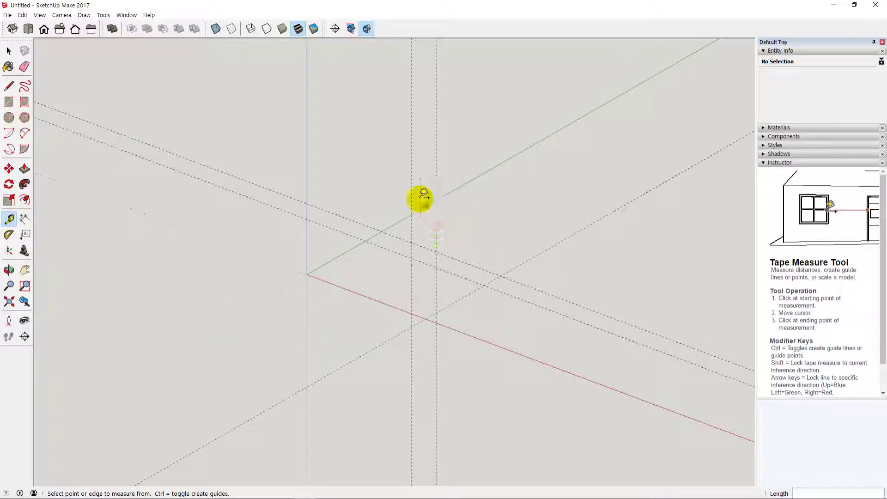
pyautogui.click(411, 186)
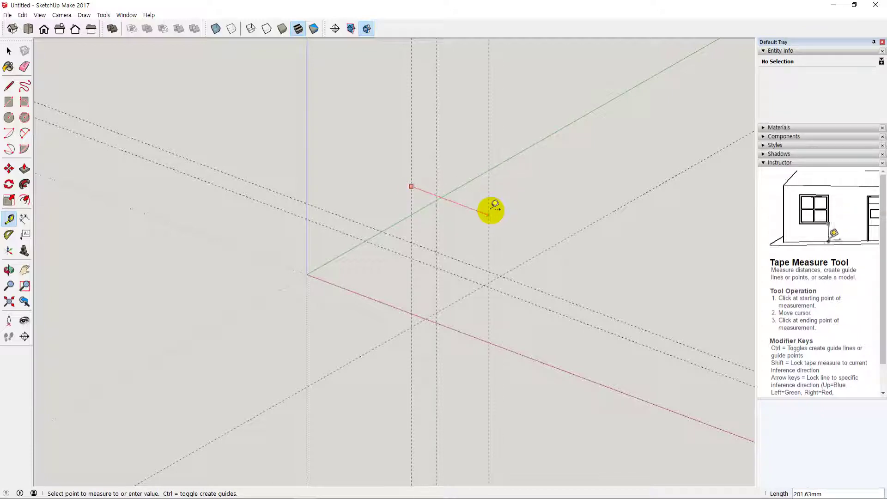
pyautogui.click(490, 208)
# Step: Place another guide line parallel to the green axis, offset from the existing green-direction guide
pyautogui.click(540, 254)
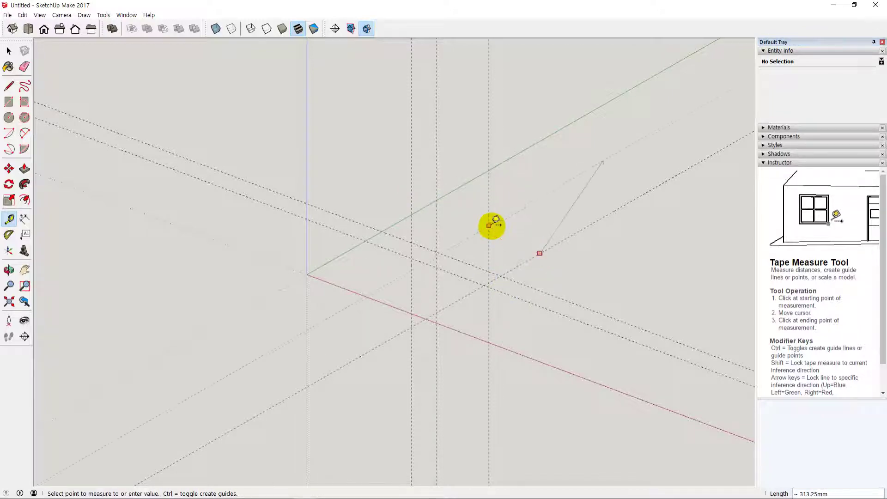
pyautogui.moveTo(479, 226); pyautogui.dragTo(485, 281, button='middle')
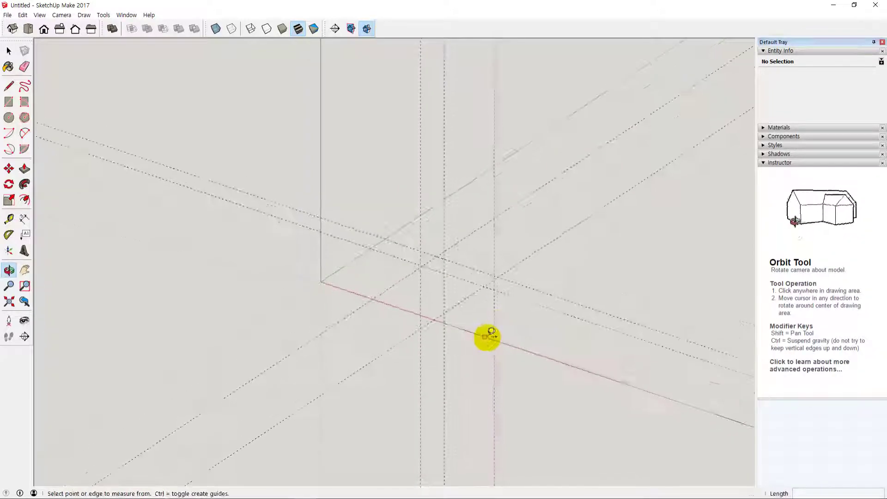
pyautogui.moveTo(469, 342); pyautogui.dragTo(489, 279, button='middle')
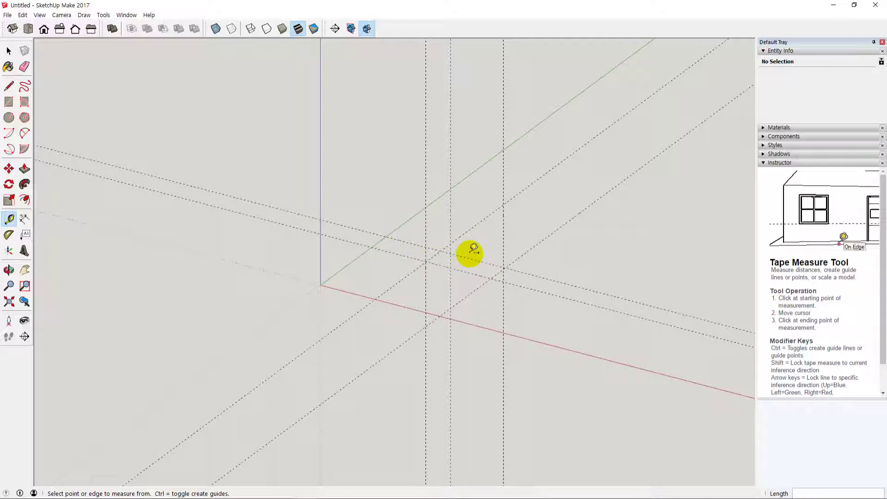
# Step: Delete the vertical guide line nearest the blue axis
pyautogui.press('space')
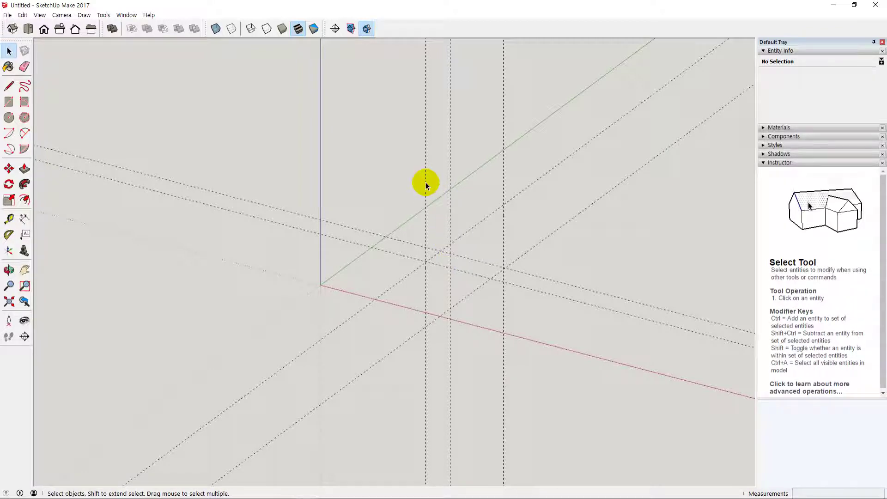
pyautogui.press('Delete')
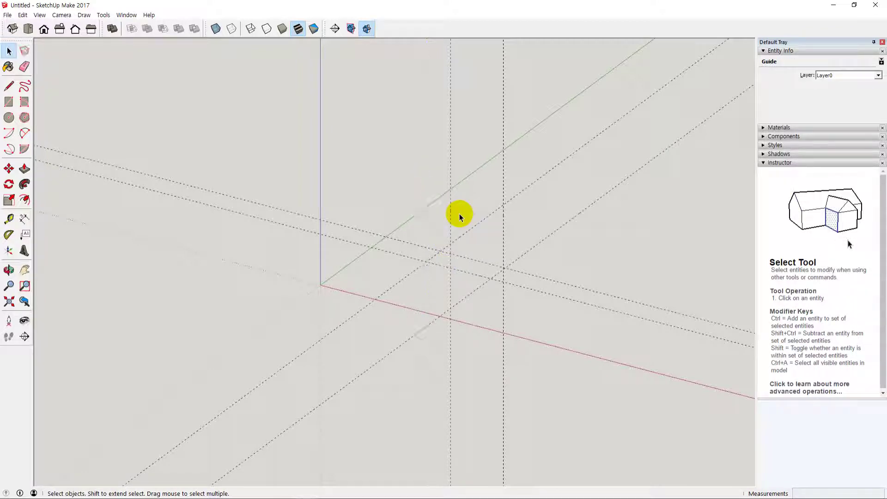
# Step: Erase the two remaining vertical guide lines individually and delete all other guides at once
pyautogui.click(24, 67)
pyautogui.click(451, 158)
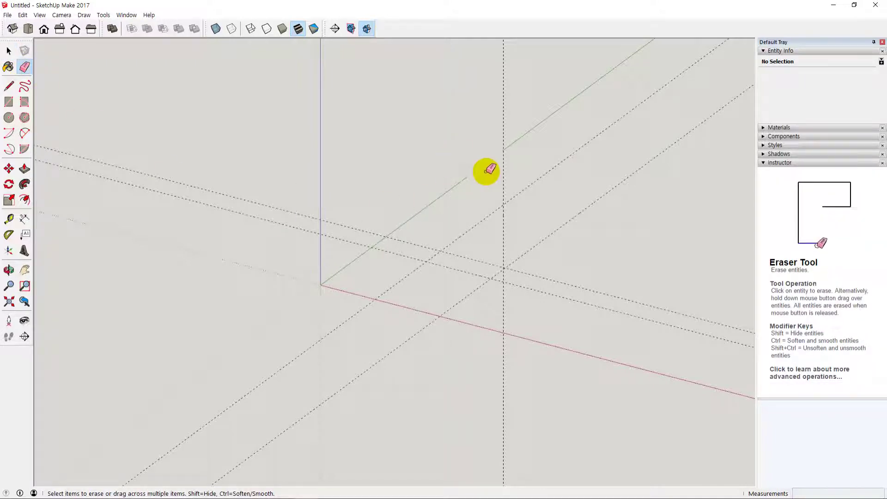
pyautogui.press('space')
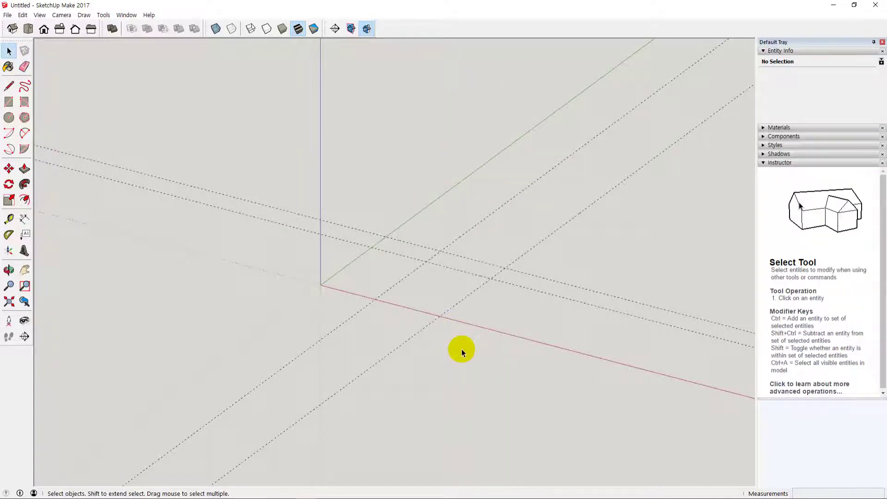
pyautogui.click(24, 15)
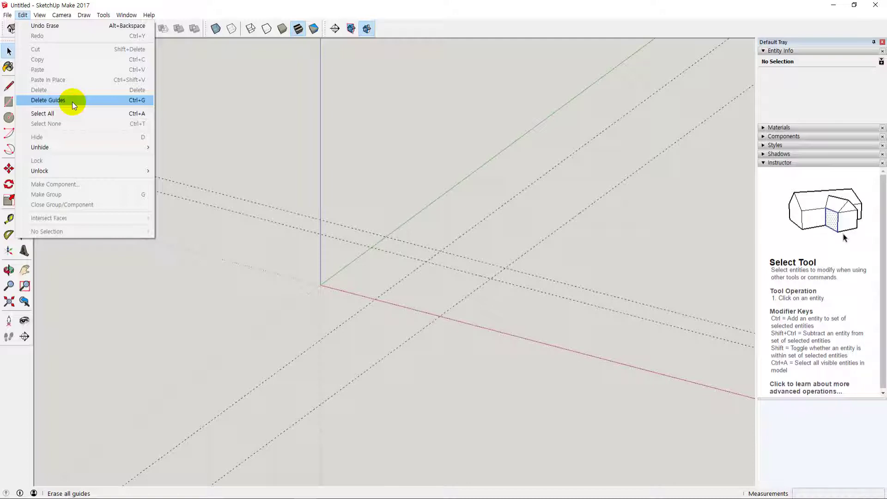
pyautogui.click(115, 102)
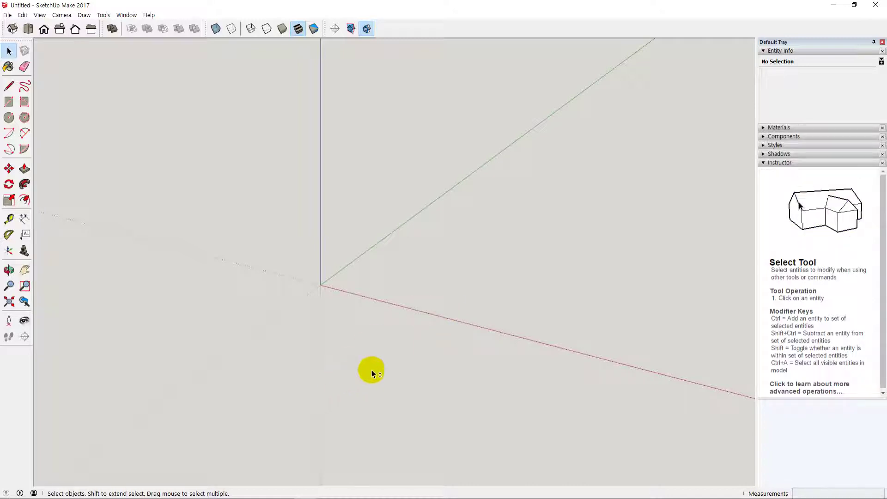
# Step: Place a vertical guide line about 287 mm from the blue axis, offset in the red direction
pyautogui.press('t')
pyautogui.click(320, 251)
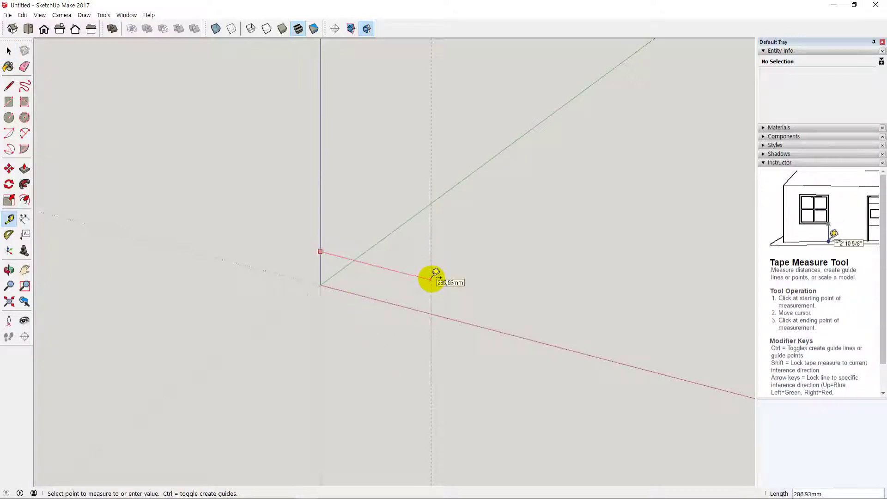
pyautogui.click(431, 278)
# Step: Create a 100 mm guide with an end point, starting at the origin and running along the red axis
pyautogui.moveTo(403, 307); pyautogui.dragTo(398, 316, button='middle')
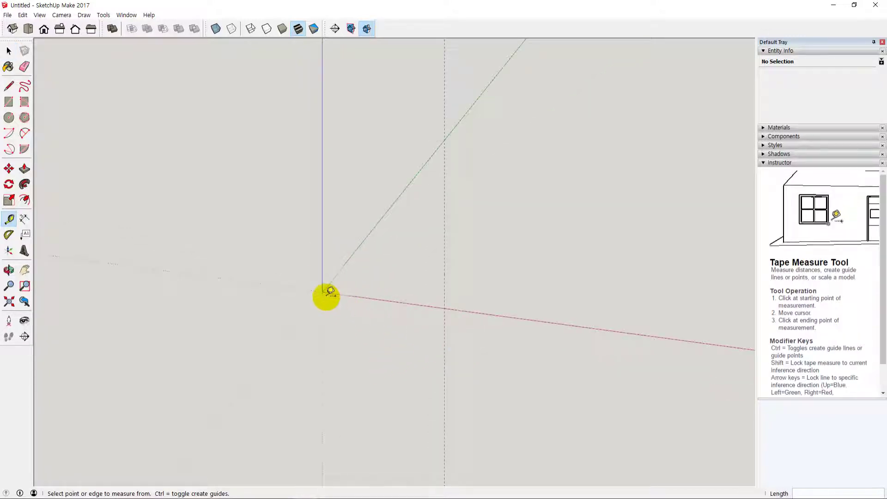
pyautogui.click(322, 291)
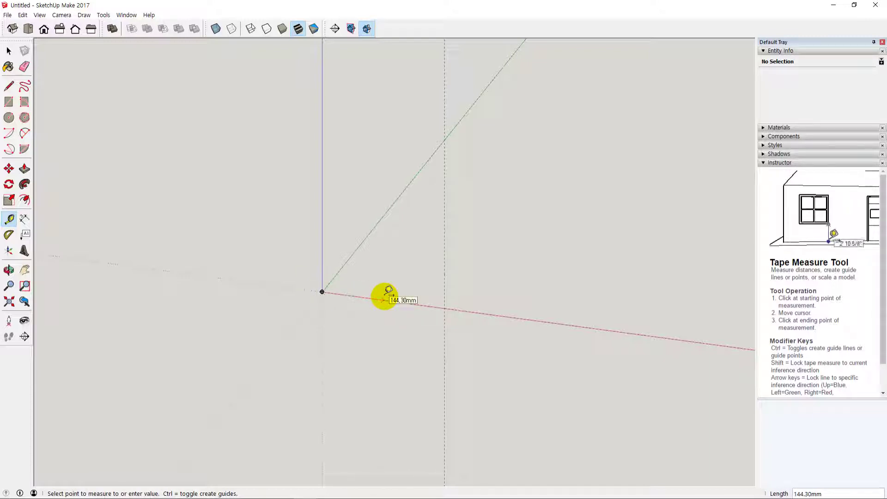
pyautogui.press('space')
pyautogui.scroll(4, 364, 301)
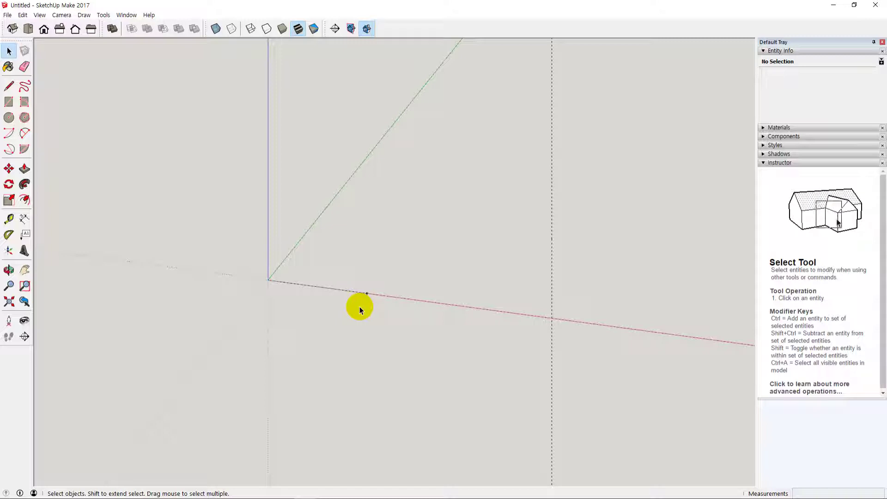
# Step: Measure the distance from the origin to the end point of the guide on the red axis
pyautogui.press('t')
pyautogui.click(268, 279)
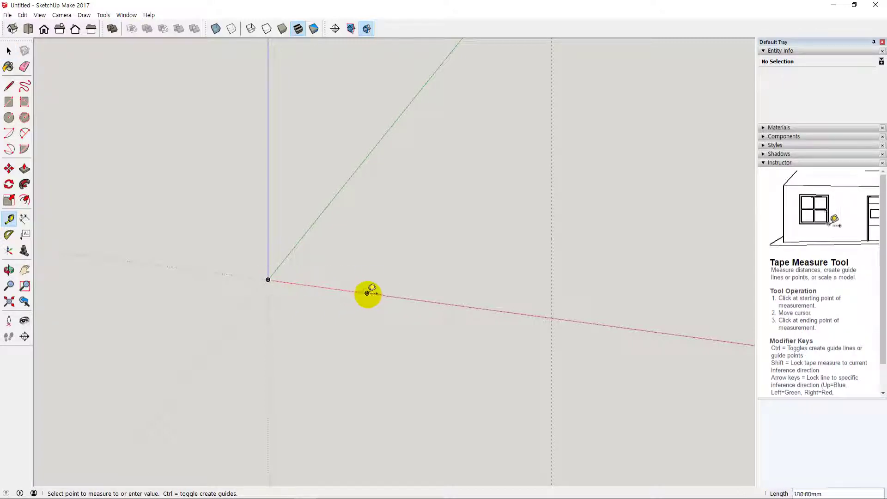
pyautogui.click(367, 293)
pyautogui.press('space')
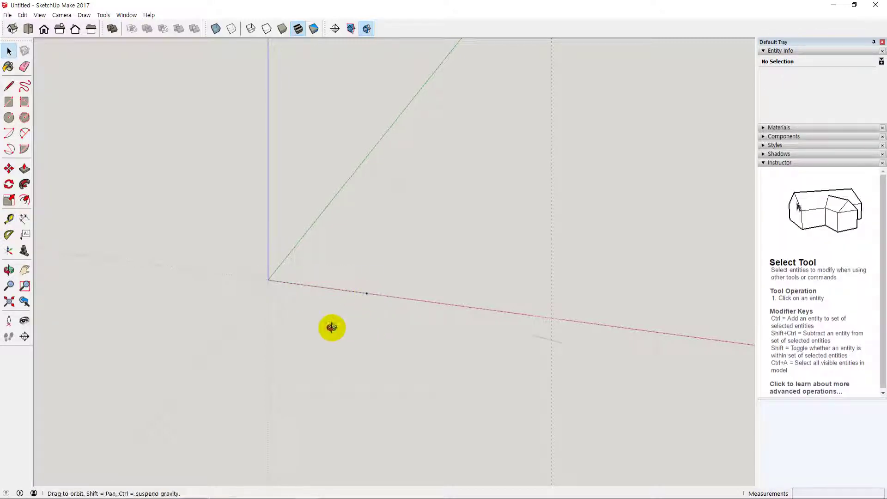
# Step: Delete all guides from the model at once, including the vertical guide and the one on the red axis
pyautogui.moveTo(331, 326); pyautogui.dragTo(317, 360, button='middle')
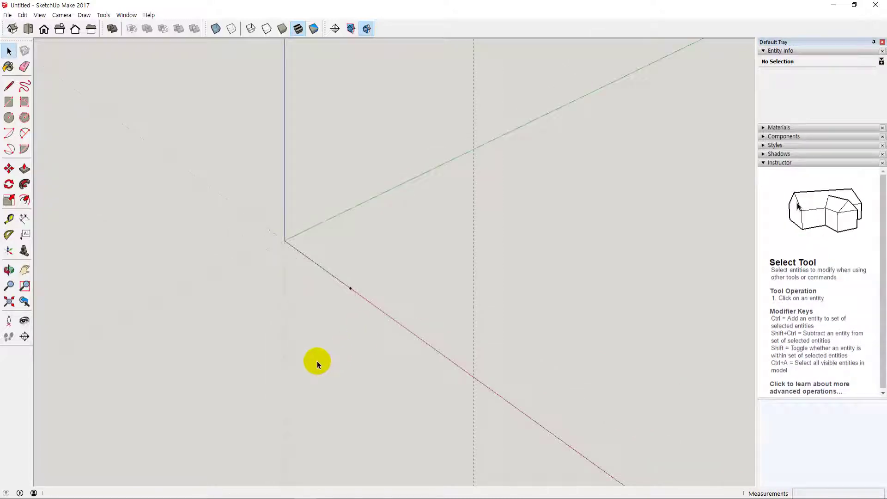
pyautogui.scroll(-3, 317, 361)
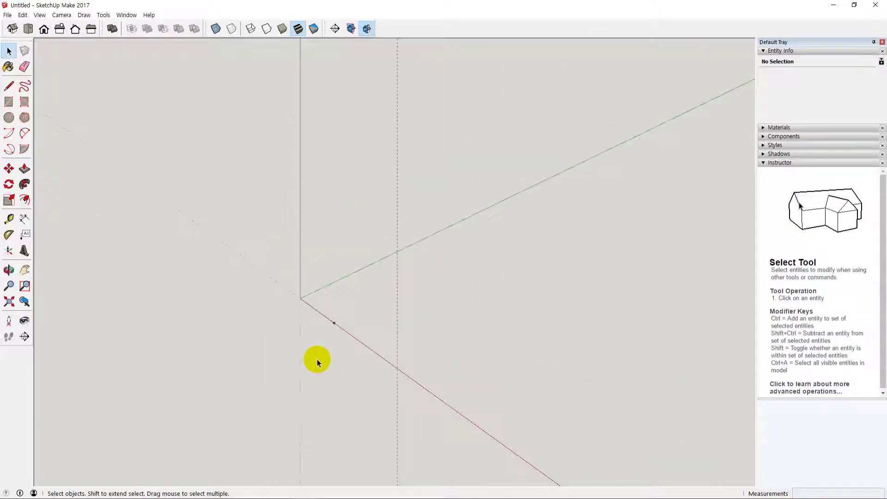
pyautogui.click(22, 15)
pyautogui.click(62, 101)
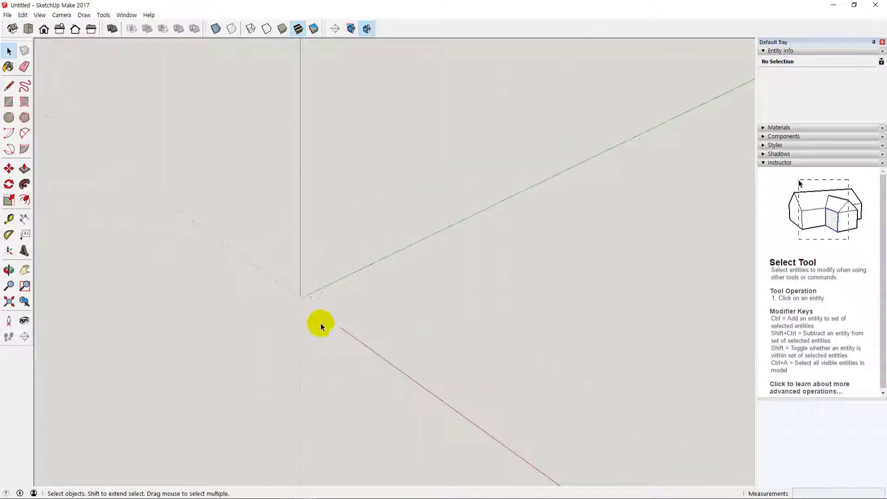
# Step: Draw a rectangle about 154 mm by 151 mm on the ground plane, just behind the red axis
pyautogui.moveTo(319, 267); pyautogui.dragTo(455, 310, button='middle')
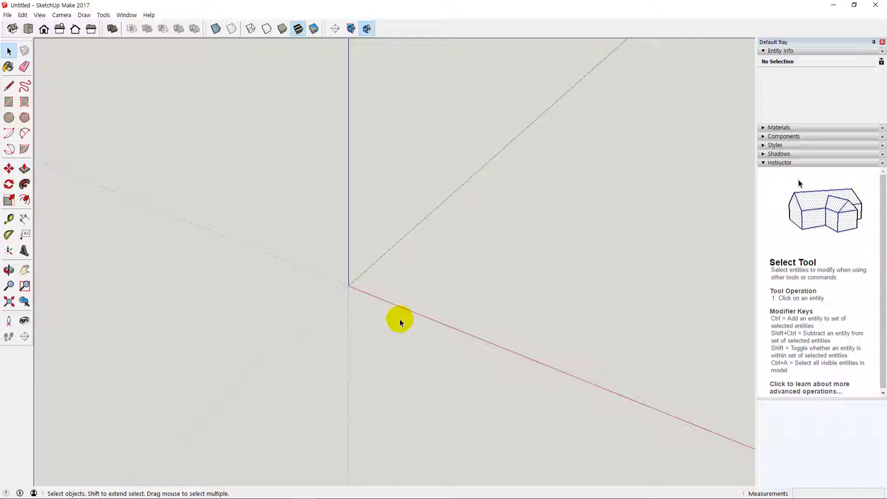
pyautogui.keyDown('shift'); pyautogui.moveTo(411, 320); pyautogui.dragTo(401, 300, button='middle'); pyautogui.keyUp('shift')
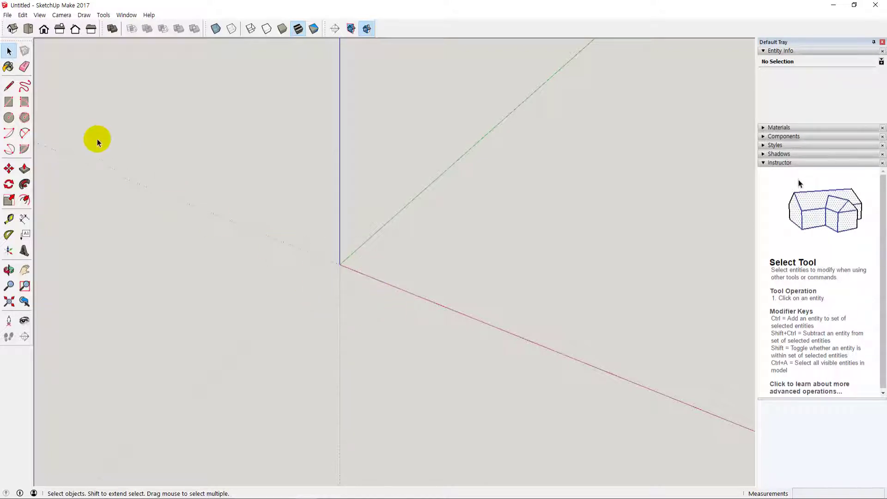
pyautogui.click(8, 102)
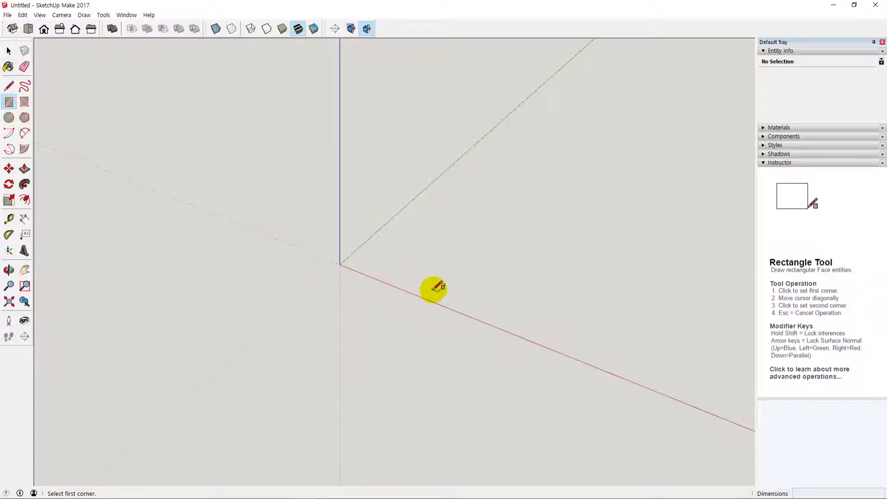
pyautogui.scroll(4, 454, 298)
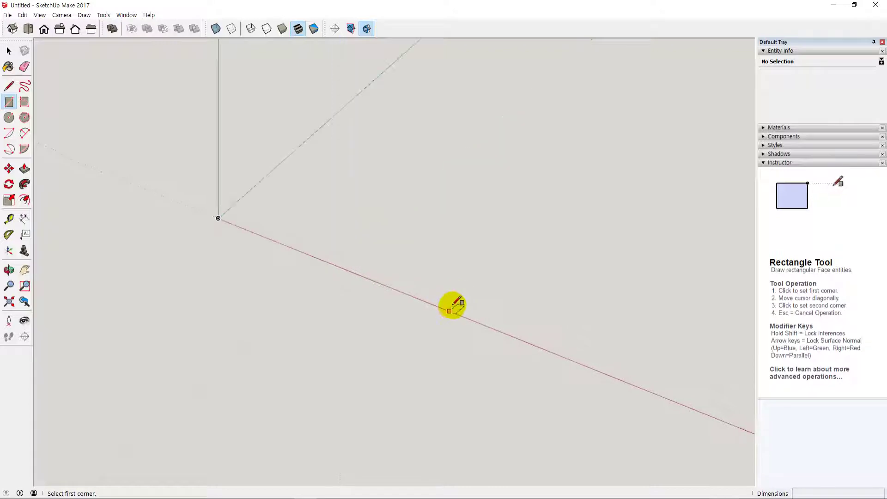
pyautogui.click(396, 279)
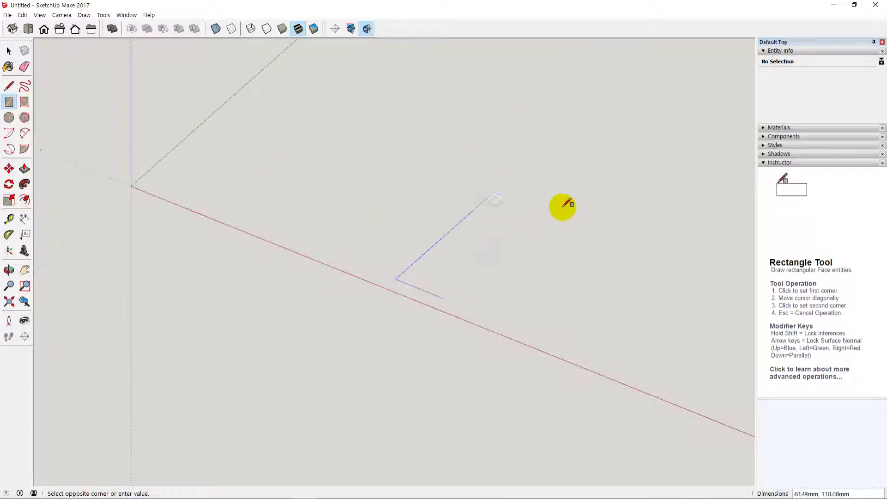
pyautogui.click(721, 241)
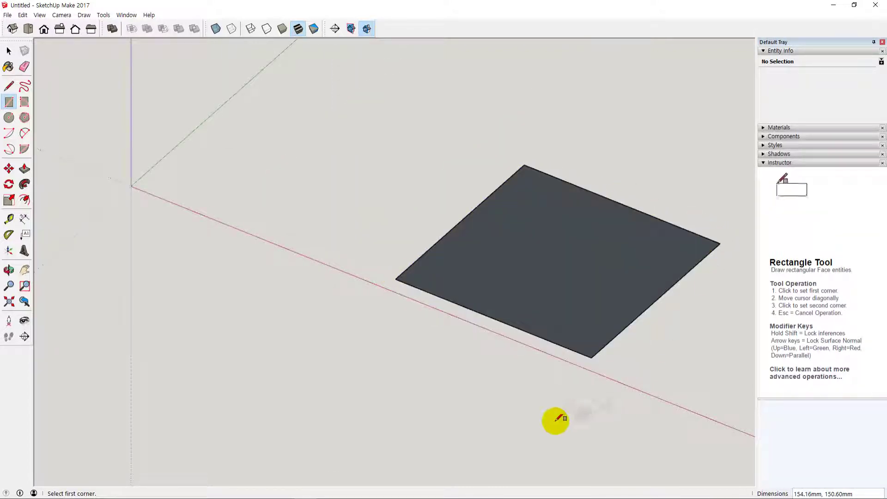
# Step: Push/Pull the rectangle upward about 73 mm to form a box
pyautogui.moveTo(557, 419); pyautogui.dragTo(550, 406, button='middle')
pyautogui.moveTo(458, 283); pyautogui.dragTo(480, 340, button='middle')
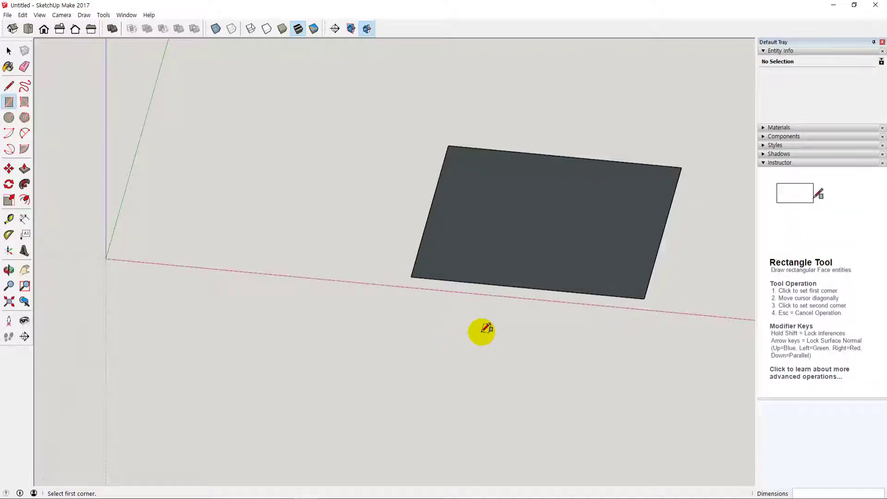
pyautogui.press('p')
pyautogui.moveTo(536, 246); pyautogui.dragTo(537, 155)
pyautogui.press('space')
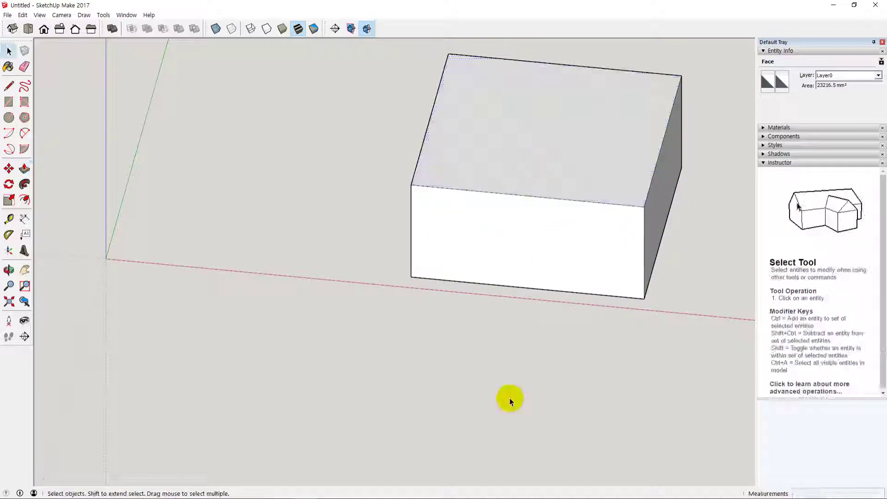
pyautogui.moveTo(509, 401); pyautogui.dragTo(339, 356, button='middle')
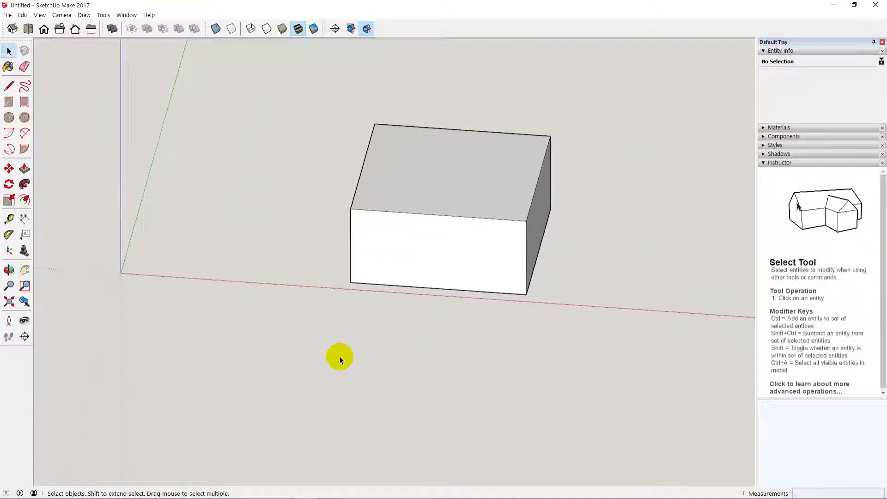
# Step: Place a vertical guide 100 mm from the front face's left edge and a horizontal guide above its bottom edge
pyautogui.click(351, 259)
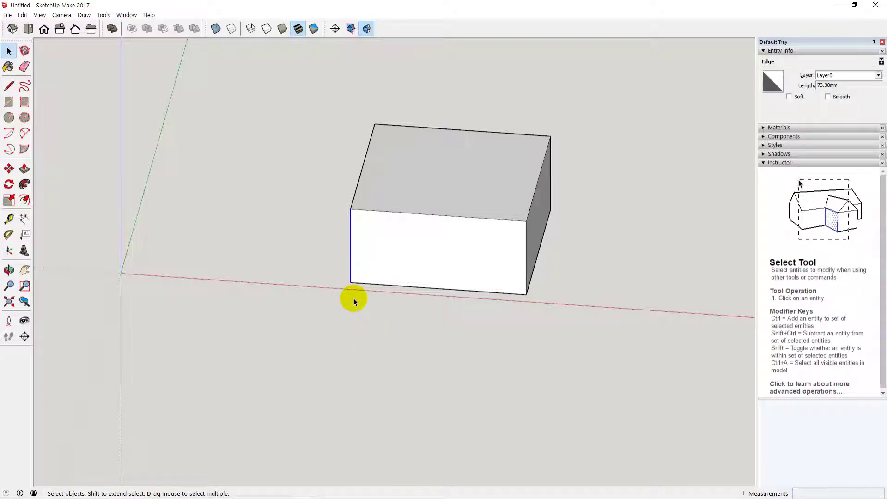
pyautogui.press('t')
pyautogui.click(351, 246)
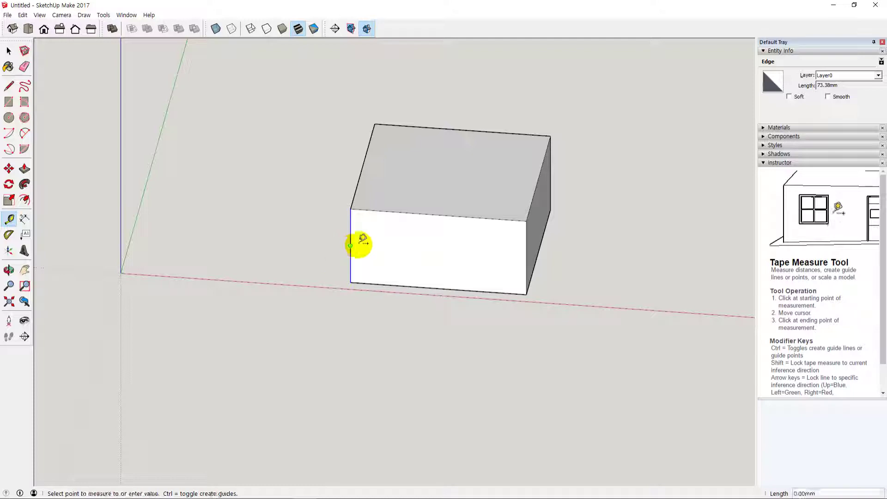
pyautogui.write('100')
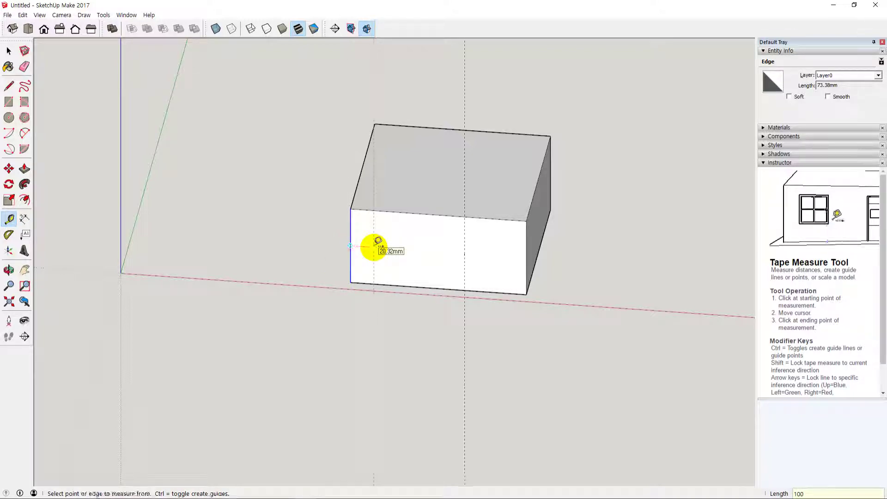
pyautogui.press('Return')
pyautogui.click(481, 291)
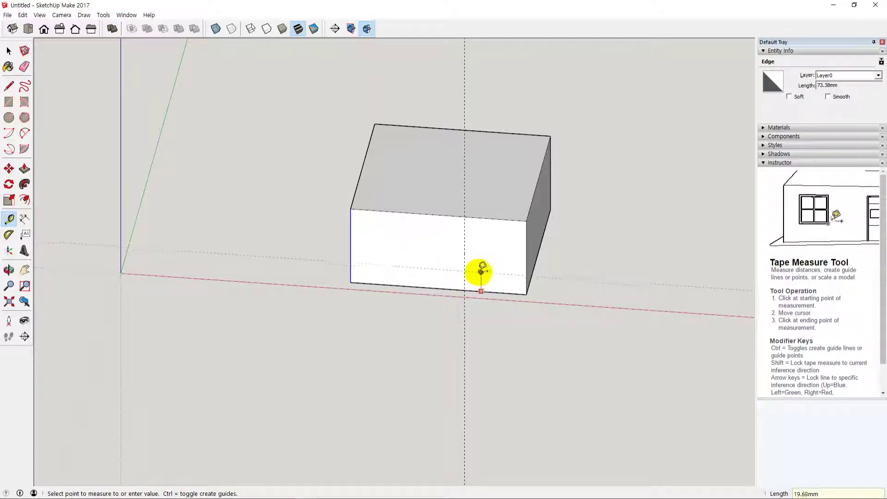
pyautogui.press('Return')
pyautogui.press('space')
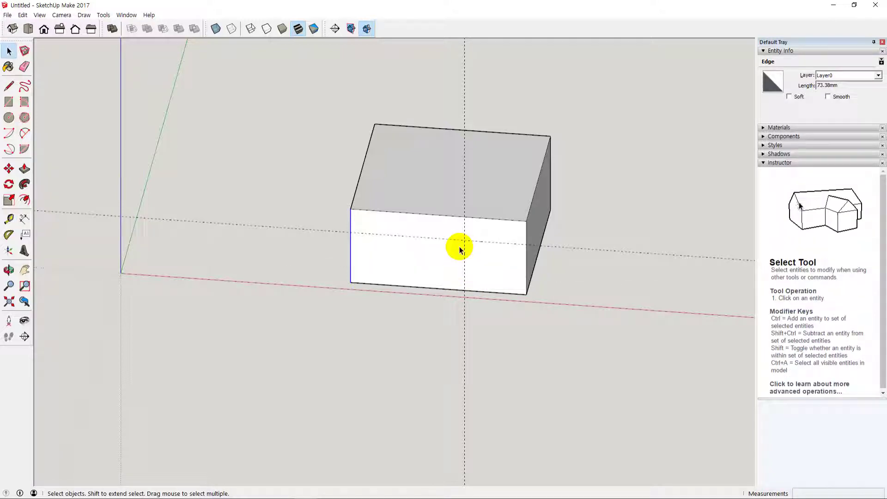
# Step: Draw a rectangle about 19 mm by 13 mm on the front face, starting at the intersection of the two guides
pyautogui.click(9, 102)
pyautogui.scroll(5, 469, 250)
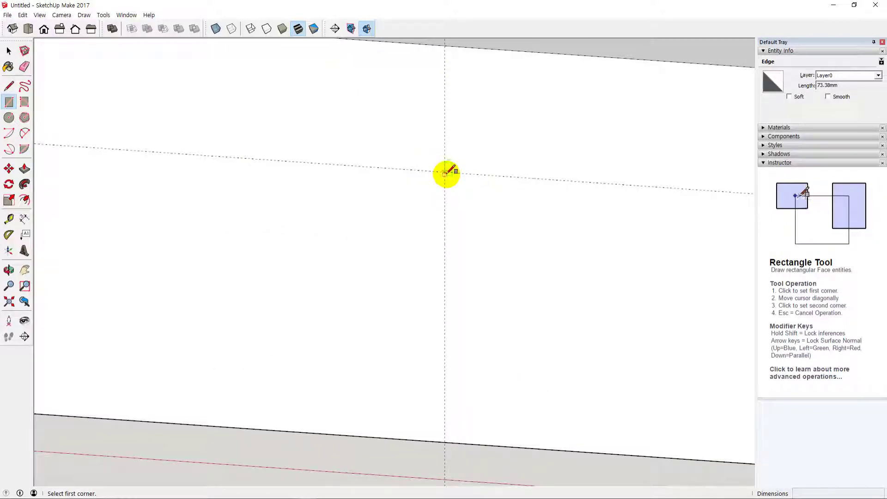
pyautogui.click(444, 172)
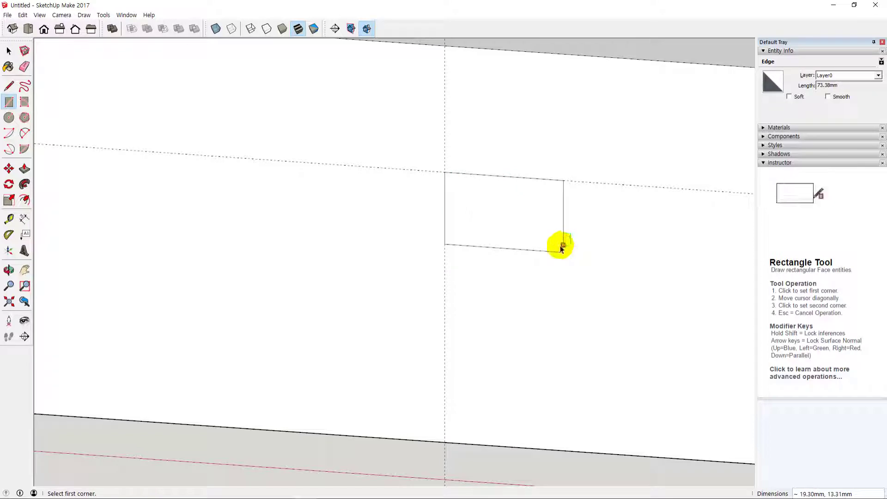
# Step: Undo the small rectangle and both guides on the box's front face
pyautogui.press('space')
pyautogui.hotkey('ctrl', 'z')
pyautogui.scroll(-9, 532, 308)
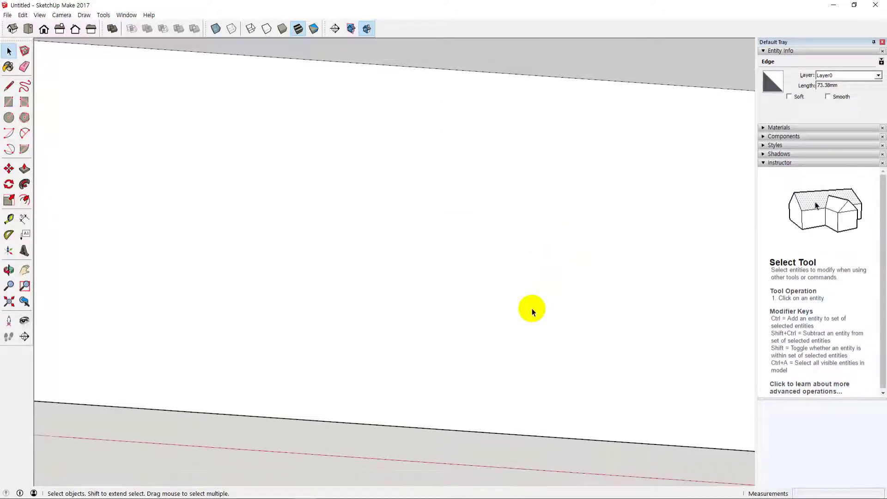
# Step: Select the box's front face and switch to the standard Front view
pyautogui.moveTo(483, 316); pyautogui.dragTo(398, 283, button='middle')
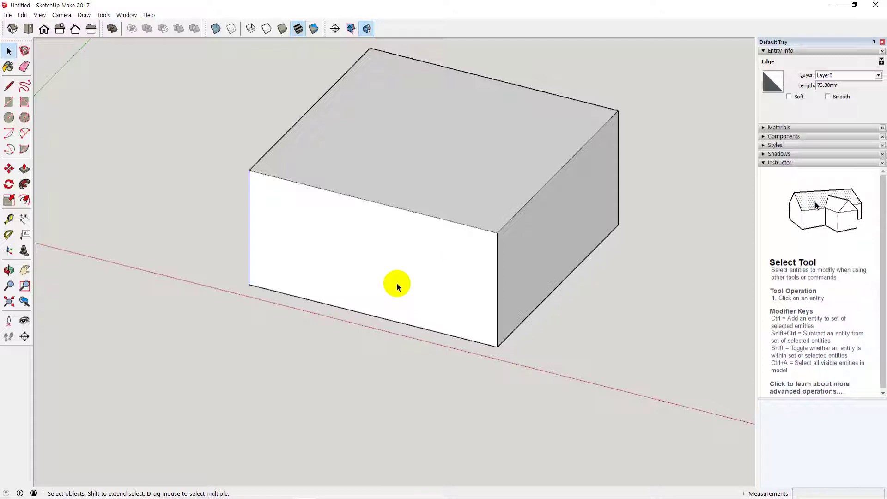
pyautogui.scroll(-5, 397, 283)
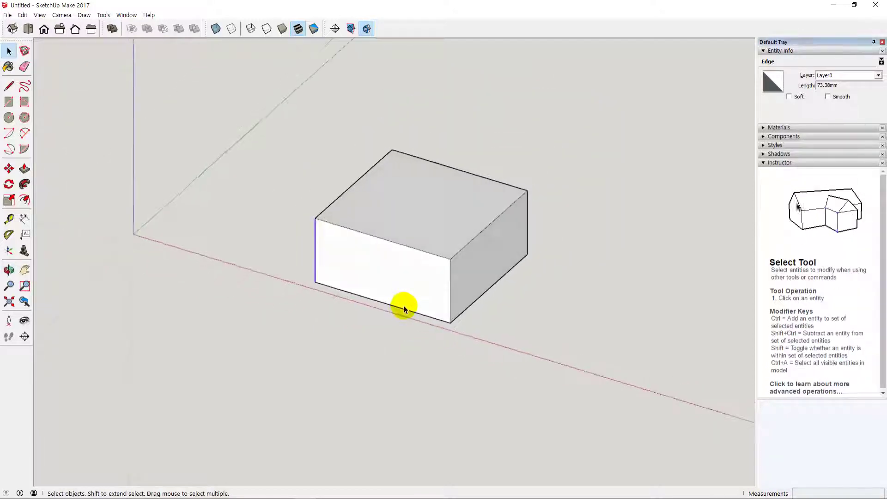
pyautogui.click(488, 361)
pyautogui.click(378, 274)
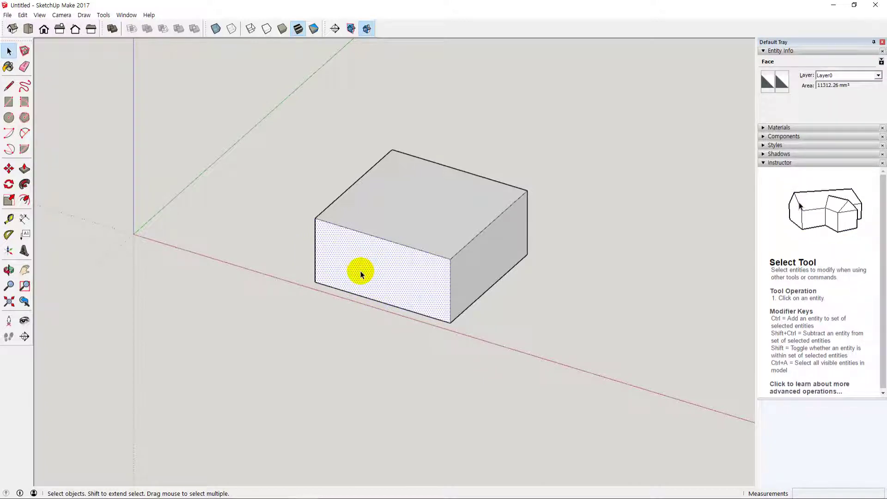
pyautogui.moveTo(361, 271); pyautogui.dragTo(483, 169, button='middle')
pyautogui.press('F3')
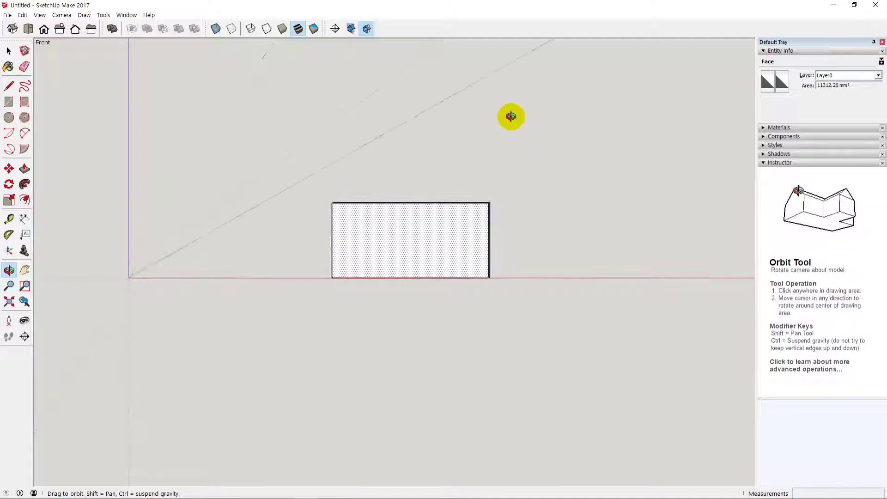
pyautogui.press('space')
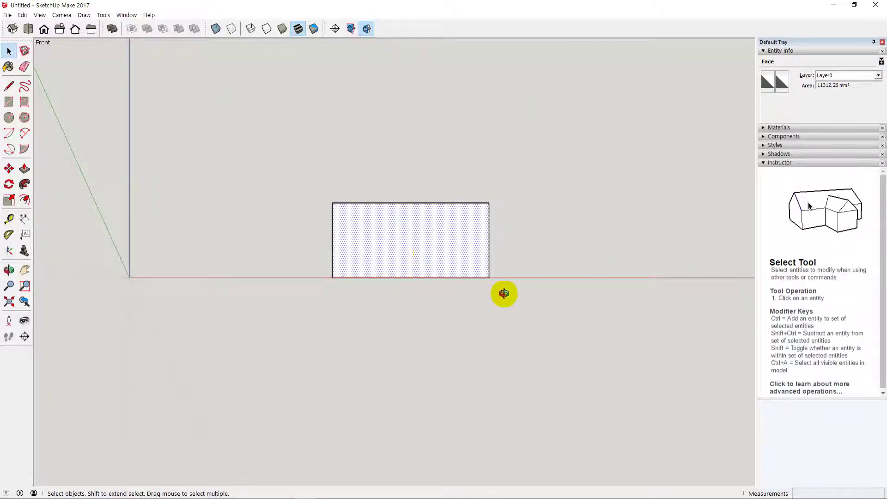
# Step: Select the box's right side face and switch to the standard Right view
pyautogui.moveTo(505, 293); pyautogui.dragTo(402, 279, button='middle')
pyautogui.click(458, 254)
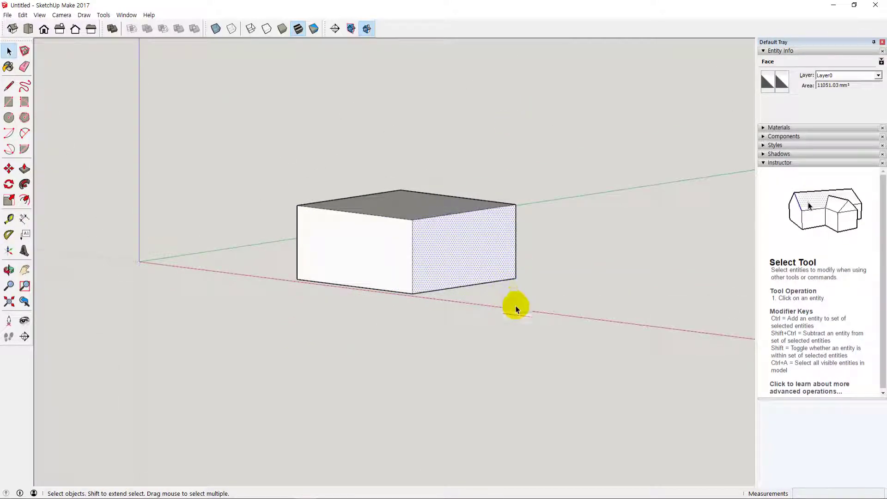
pyautogui.moveTo(537, 306); pyautogui.dragTo(439, 265, button='middle')
pyautogui.press('F6')
pyautogui.scroll(-2, 395, 248)
pyautogui.scroll(-2, 395, 245)
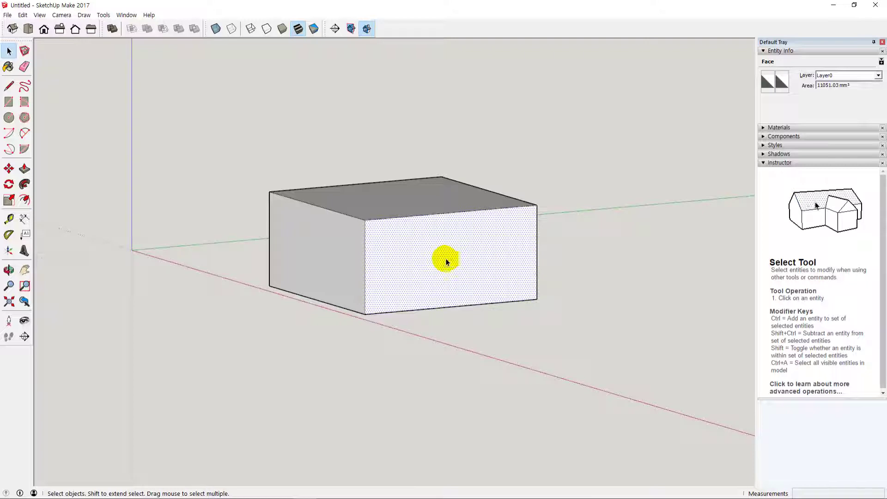
pyautogui.moveTo(432, 258); pyautogui.dragTo(440, 263, button='middle')
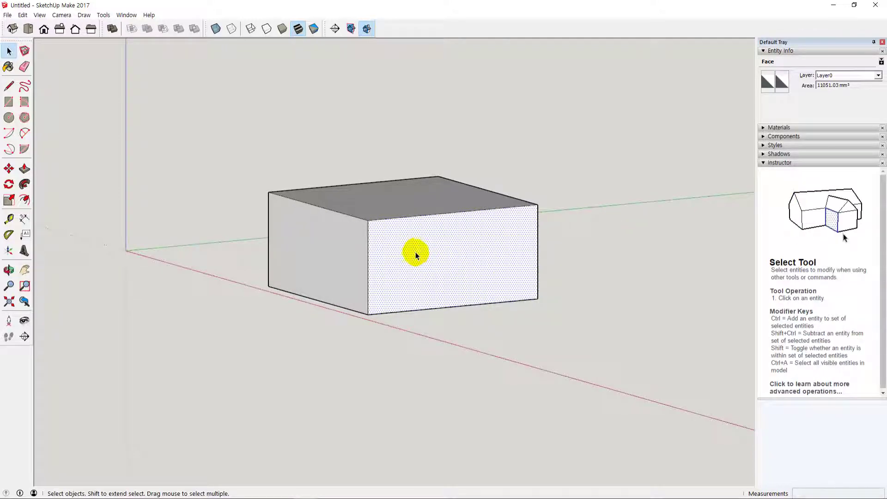
pyautogui.press('F5')
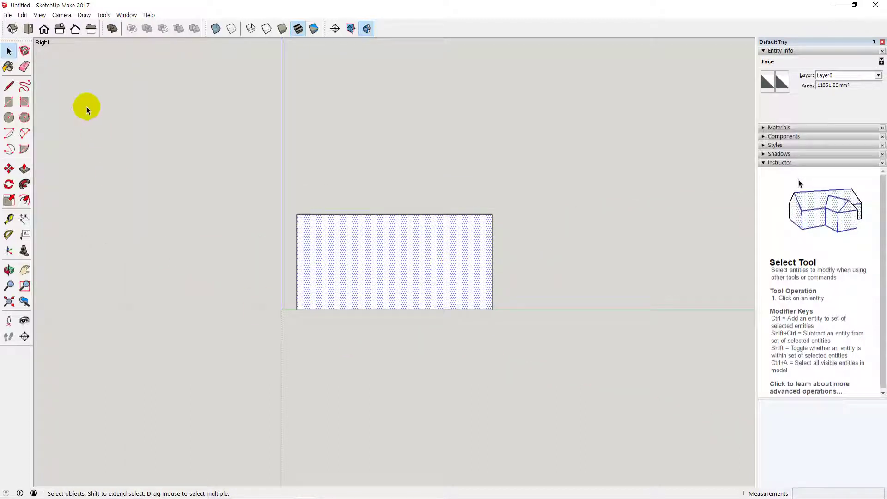
pyautogui.scroll(5, 358, 273)
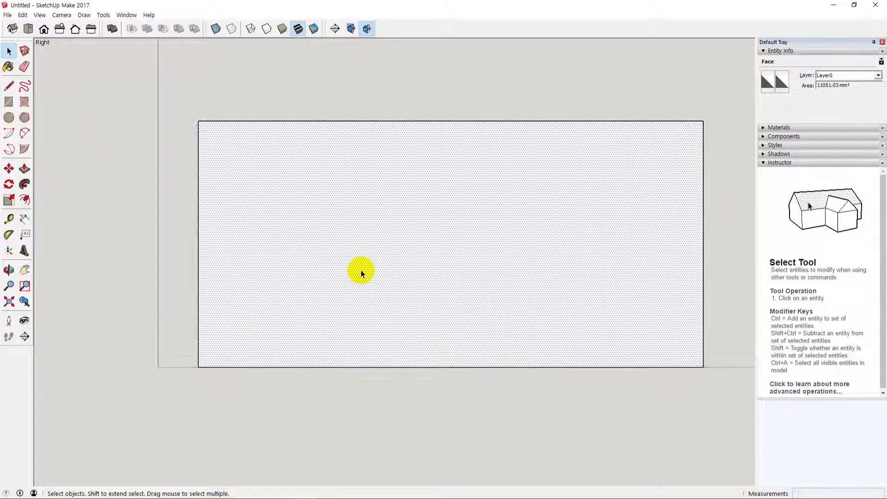
pyautogui.scroll(-3, 365, 259)
# Step: Switch to the standard Top view to look straight down on the box
pyautogui.moveTo(368, 248); pyautogui.dragTo(392, 241, button='middle')
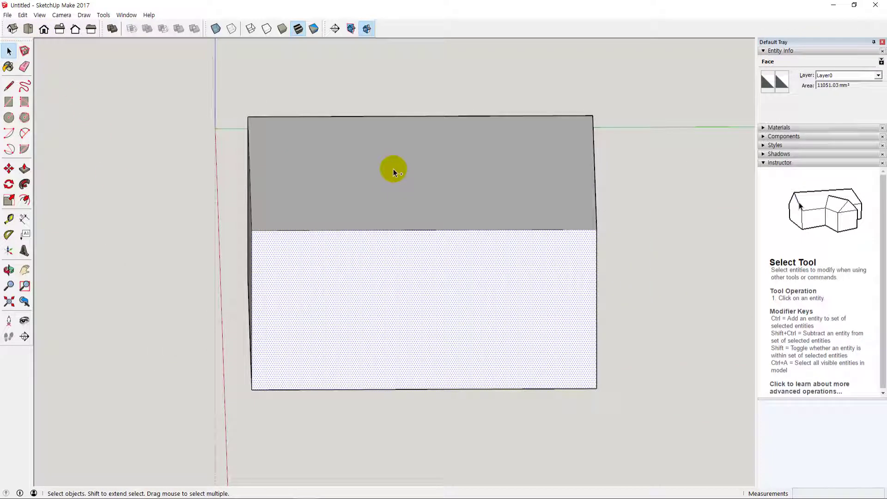
pyautogui.press('F2')
pyautogui.scroll(3, 354, 263)
pyautogui.scroll(-5, 356, 265)
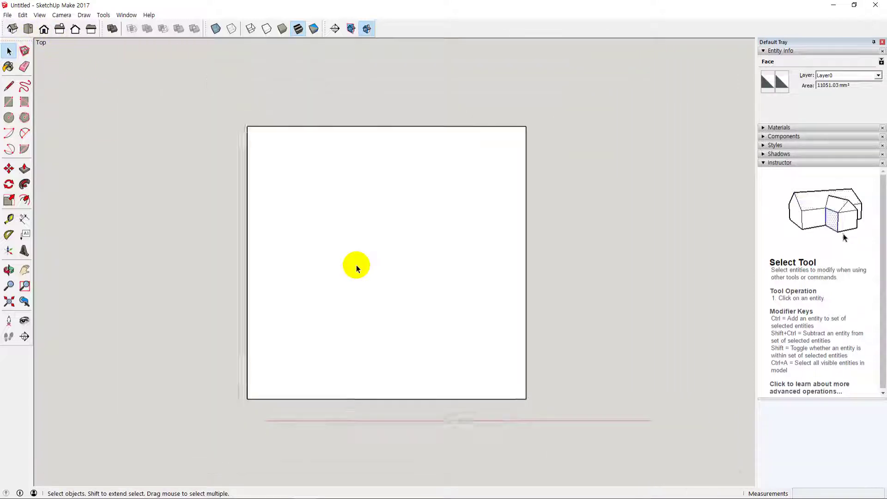
pyautogui.scroll(-2, 384, 239)
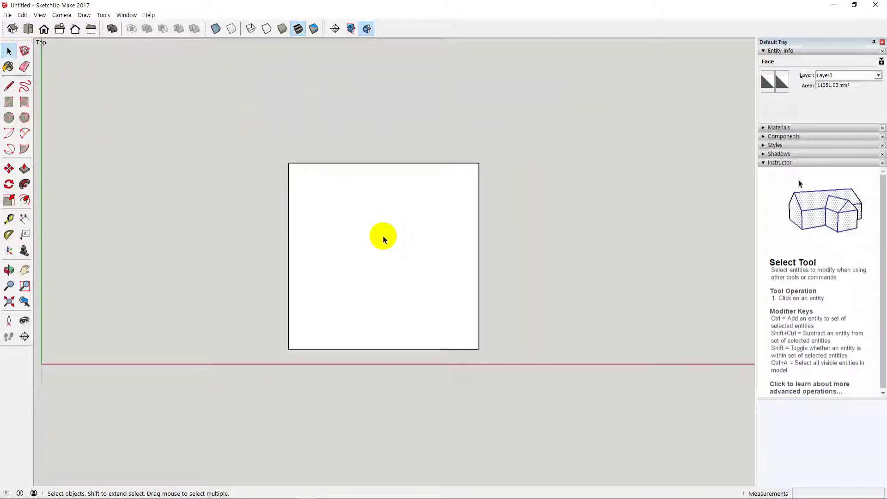
# Step: Select the box's front face again and return to the standard Front view
pyautogui.moveTo(424, 311); pyautogui.dragTo(370, 296, button='middle')
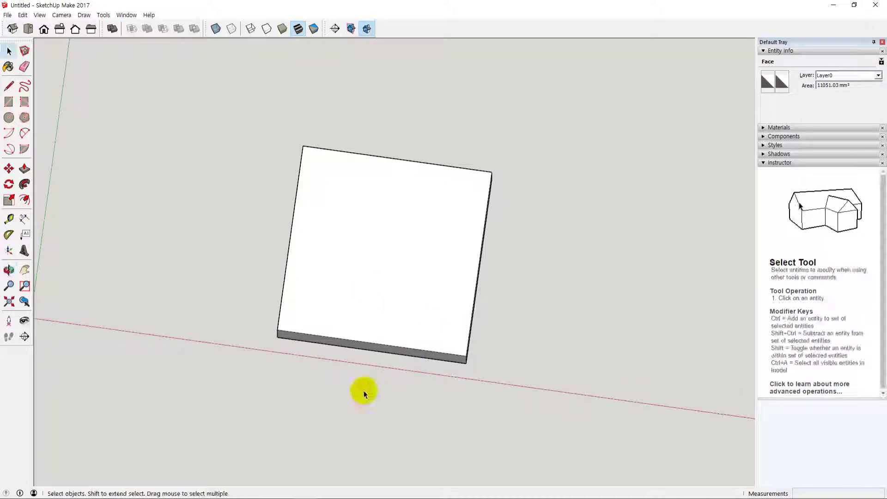
pyautogui.moveTo(365, 393); pyautogui.dragTo(418, 372, button='middle')
pyautogui.moveTo(417, 332); pyautogui.dragTo(332, 297, button='middle')
pyautogui.click(332, 297)
pyautogui.moveTo(366, 362); pyautogui.dragTo(370, 378, button='middle')
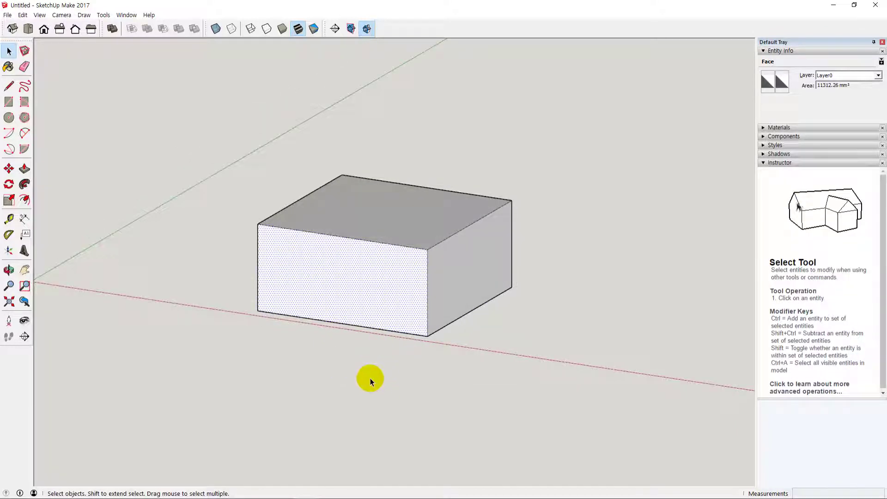
pyautogui.press('F3')
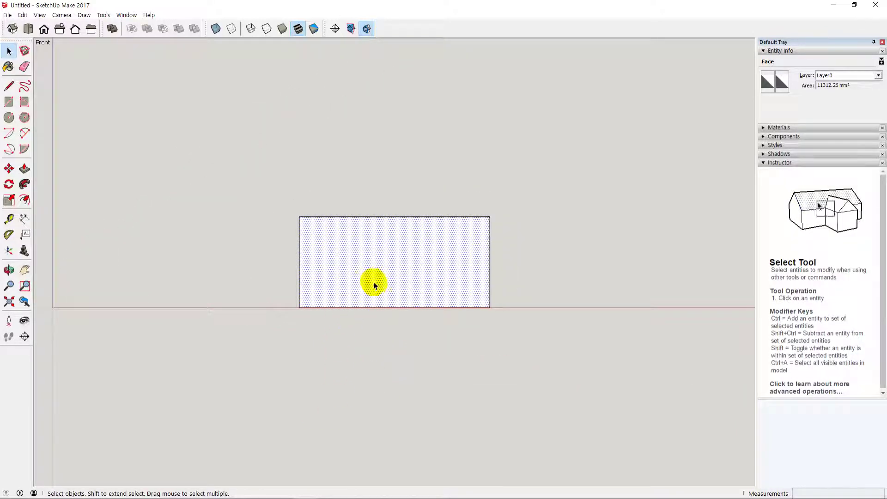
# Step: Place a vertical guide 50 mm from the front face's left edge and a horizontal guide 50 mm above its bottom edge
pyautogui.click(412, 372)
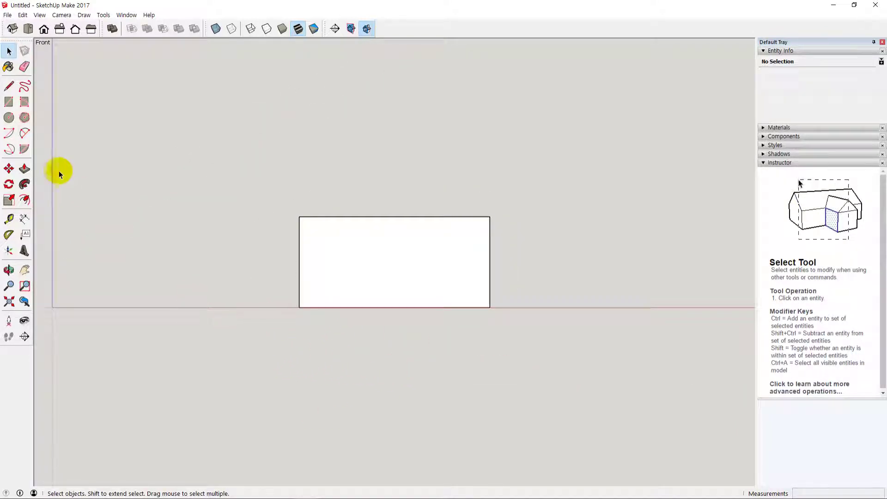
pyautogui.press('t')
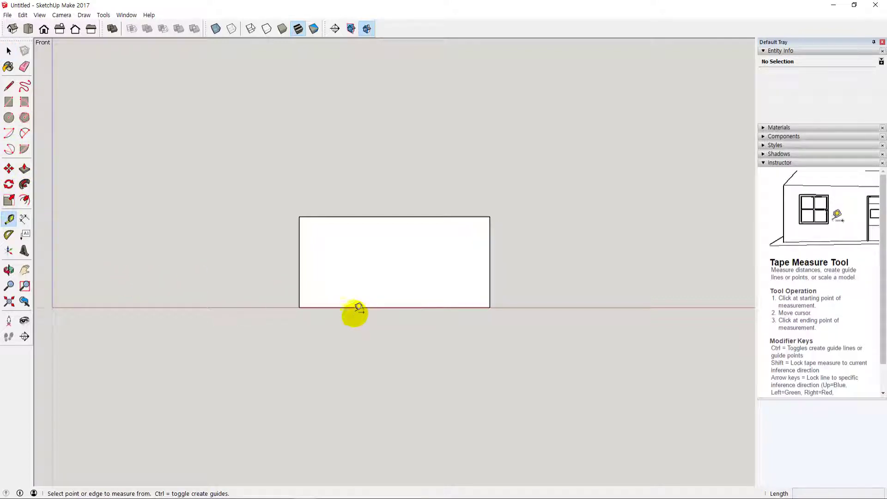
pyautogui.click(300, 262)
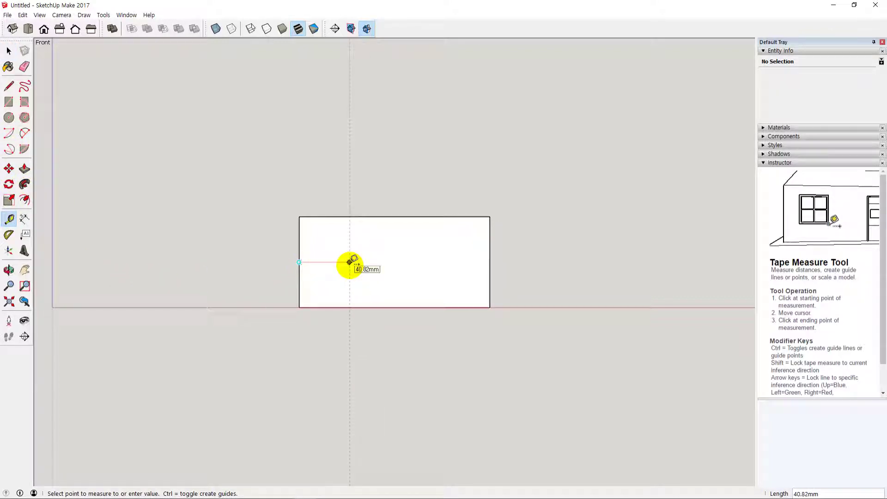
pyautogui.press('Return')
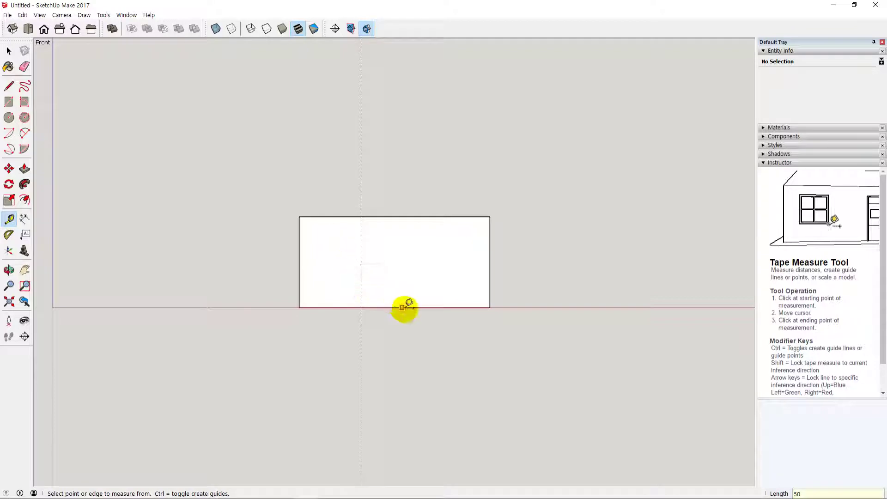
pyautogui.click(404, 307)
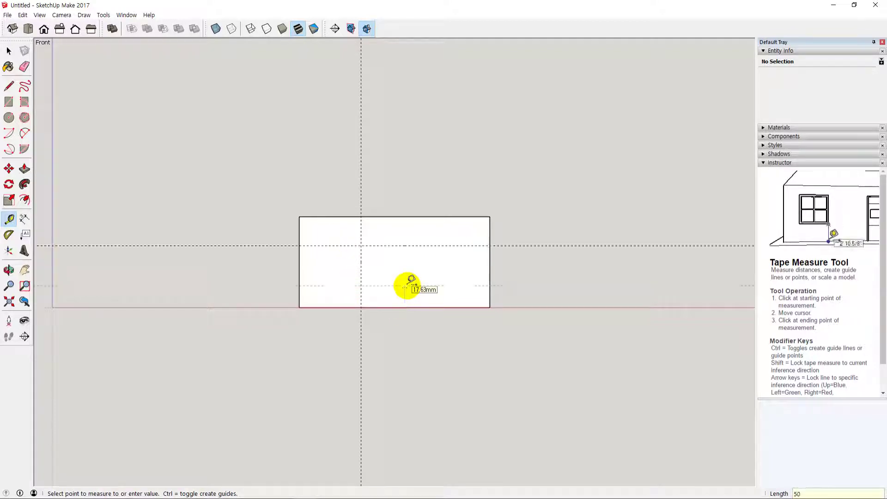
pyautogui.press('Escape')
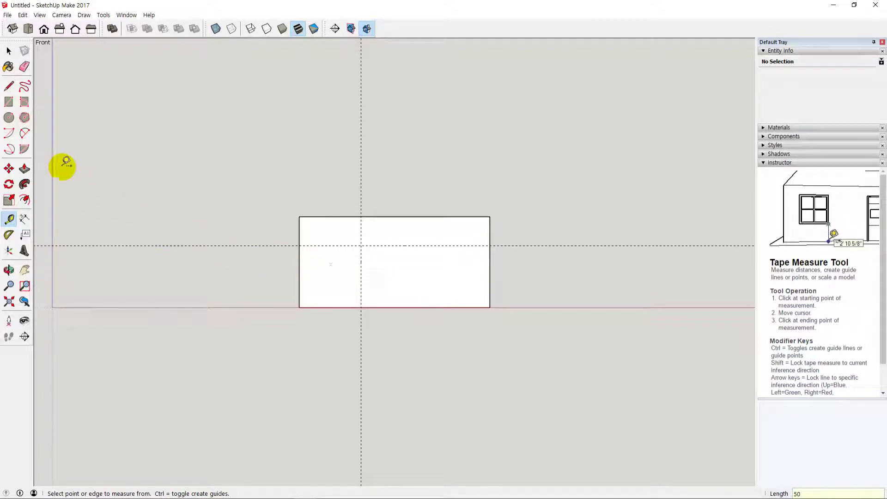
# Step: Draw a small rectangle down and to the right from the intersection of the two guides
pyautogui.click(8, 102)
pyautogui.scroll(1, 340, 297)
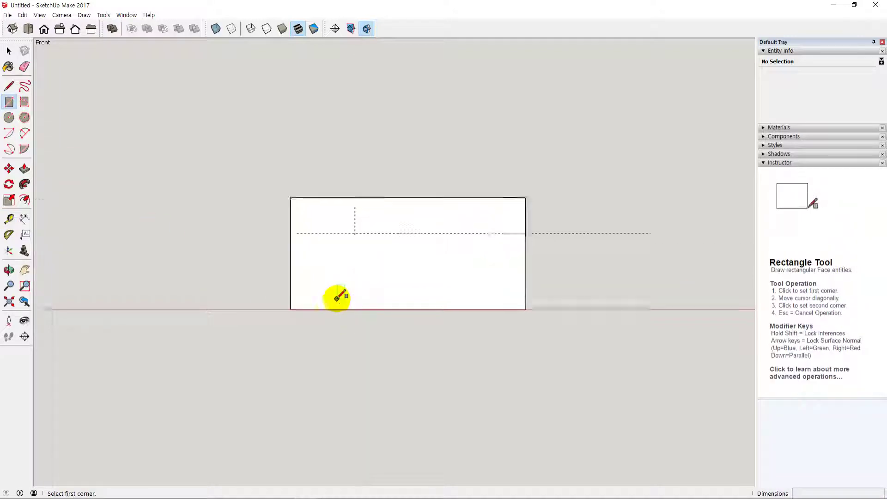
pyautogui.scroll(1, 339, 297)
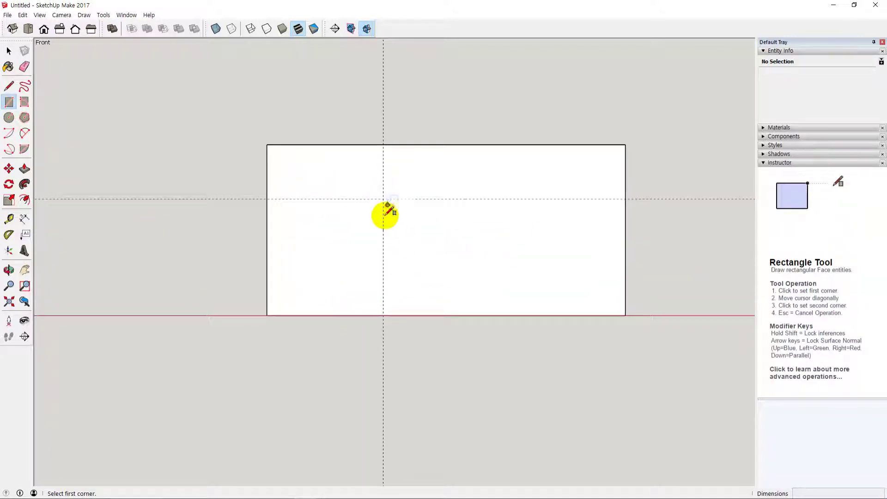
pyautogui.scroll(3, 385, 215)
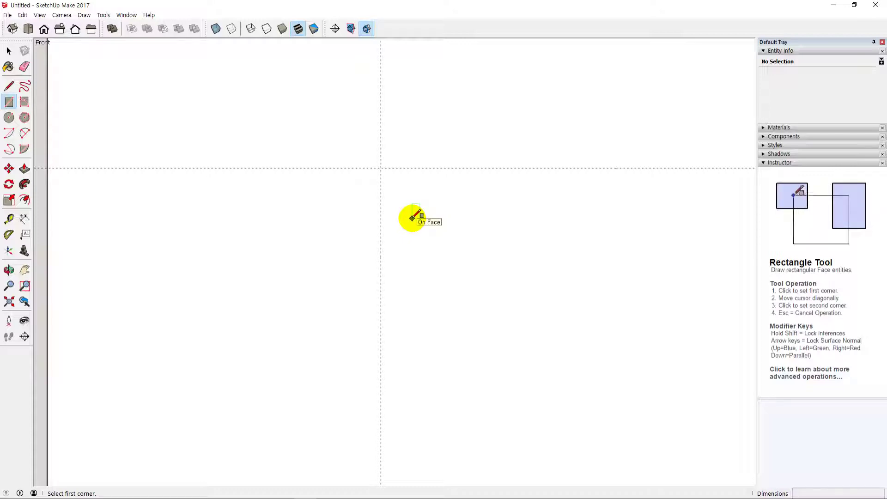
pyautogui.click(381, 167)
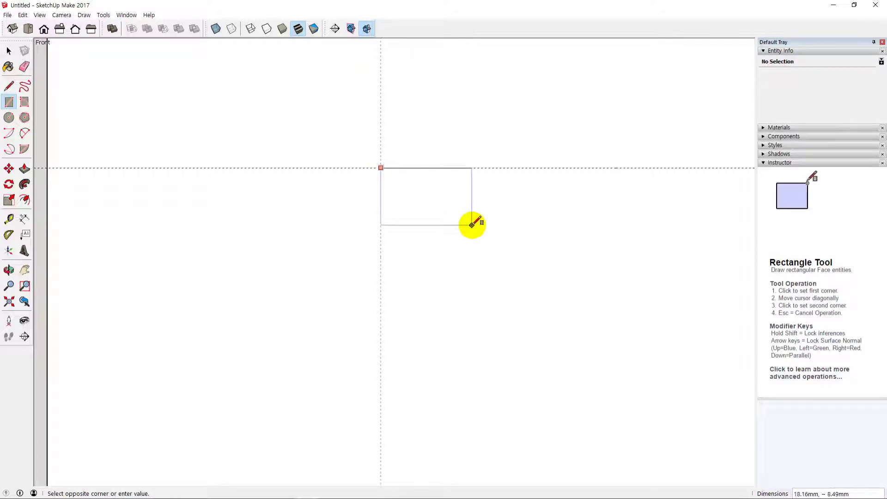
pyautogui.click(515, 245)
pyautogui.press('space')
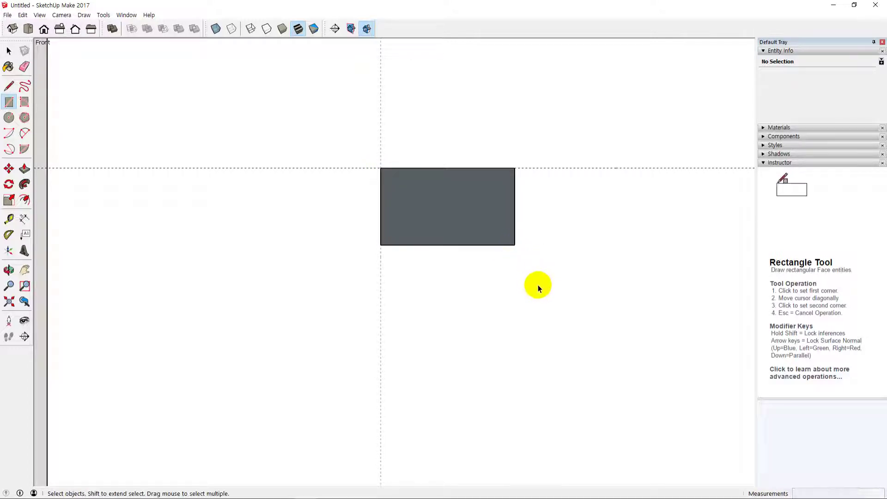
# Step: Undo the small rectangle drawn at the guide intersection, keeping both guides
pyautogui.scroll(-2, 534, 288)
pyautogui.click(474, 236)
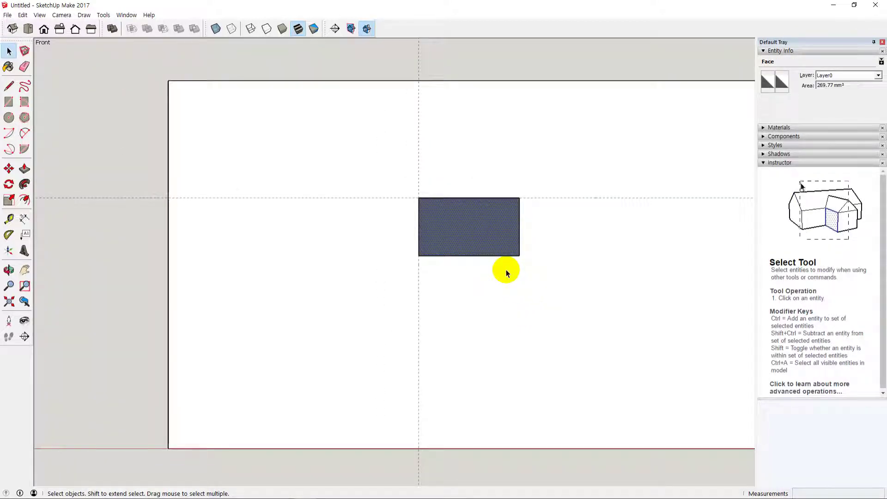
pyautogui.hotkey('ctrl', 'z')
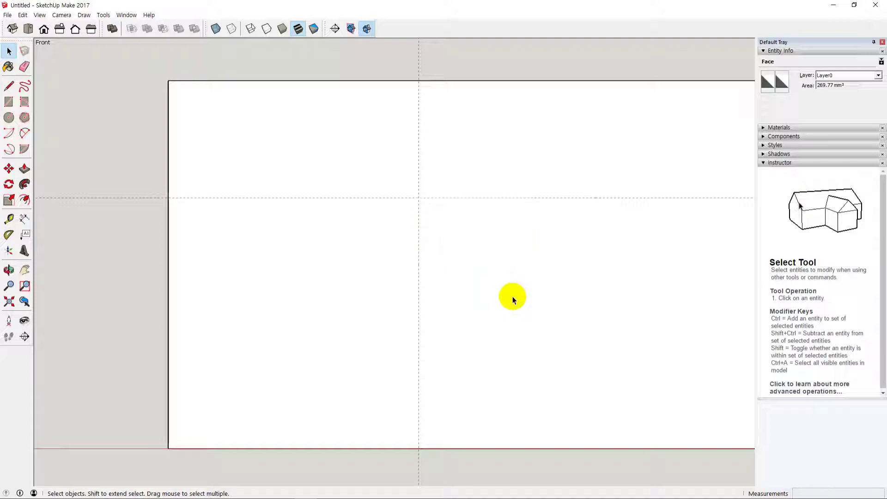
pyautogui.press('r')
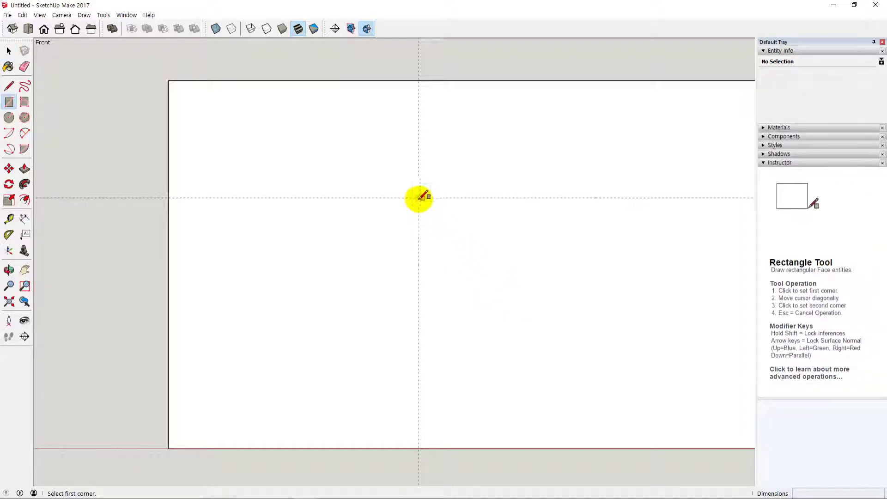
pyautogui.press('space')
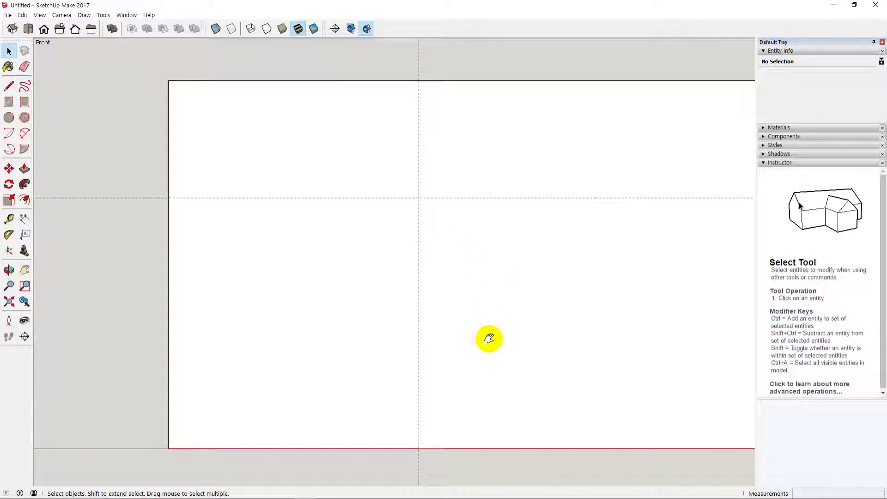
# Step: Examine from several angles where the two guides lie relative to the box's front face
pyautogui.moveTo(489, 339); pyautogui.dragTo(460, 300, button='middle')
pyautogui.scroll(-3, 460, 301)
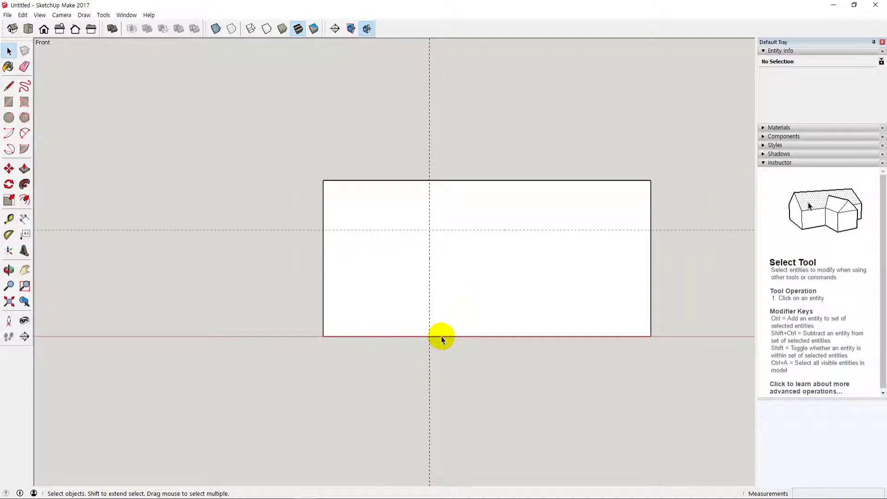
pyautogui.scroll(2, 442, 337)
pyautogui.scroll(-3, 504, 285)
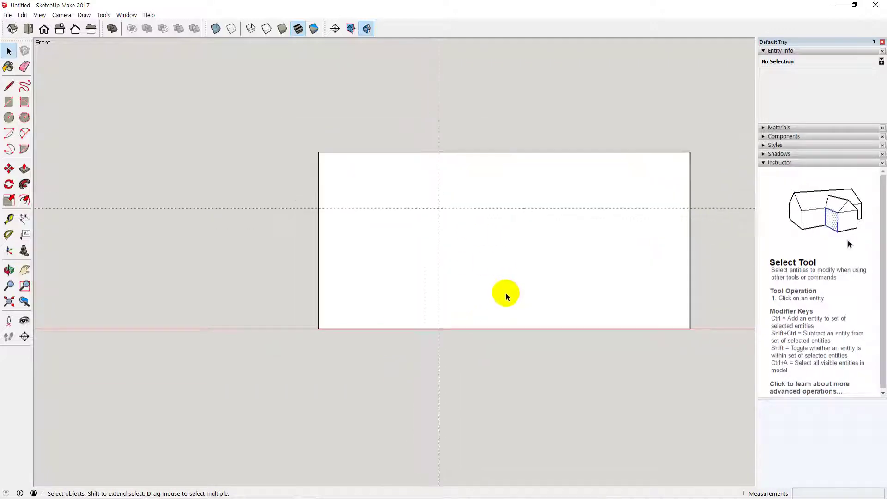
pyautogui.press('o')
pyautogui.moveTo(637, 320); pyautogui.dragTo(475, 337)
pyautogui.press('space')
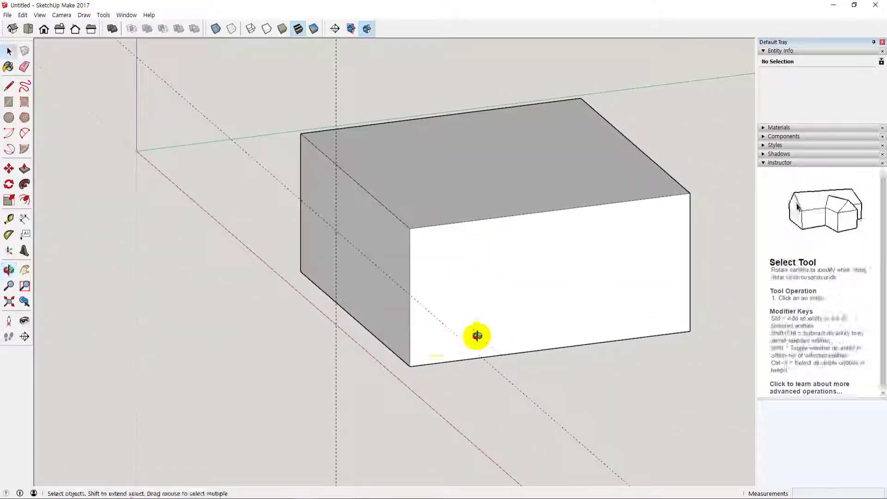
pyautogui.moveTo(476, 337); pyautogui.dragTo(398, 342, button='middle')
pyautogui.moveTo(413, 392); pyautogui.dragTo(425, 390, button='middle')
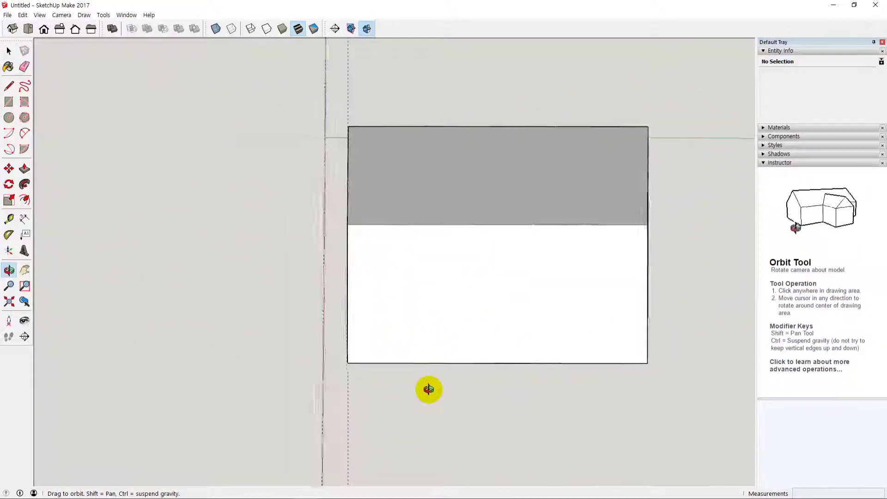
pyautogui.moveTo(319, 356); pyautogui.dragTo(342, 323, button='middle')
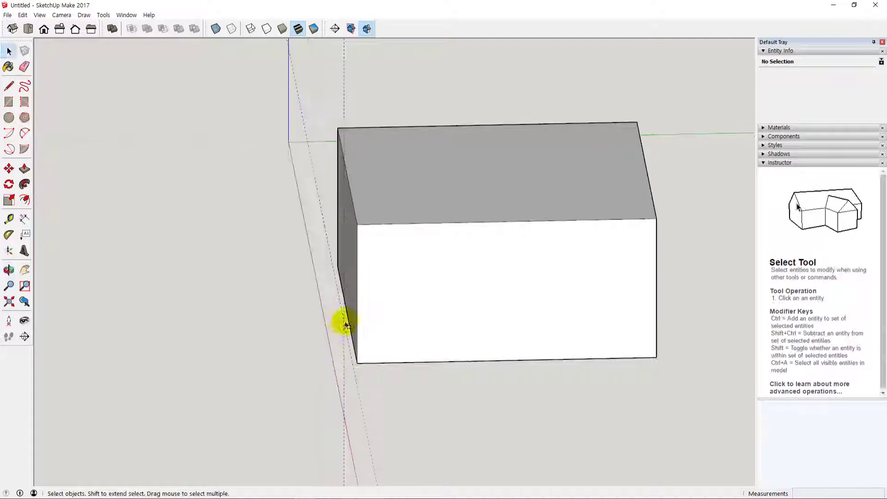
# Step: Select the horizontal and vertical guides in turn to check their offset from the front face and the axes
pyautogui.click(356, 383)
pyautogui.moveTo(402, 393); pyautogui.dragTo(409, 392, button='middle')
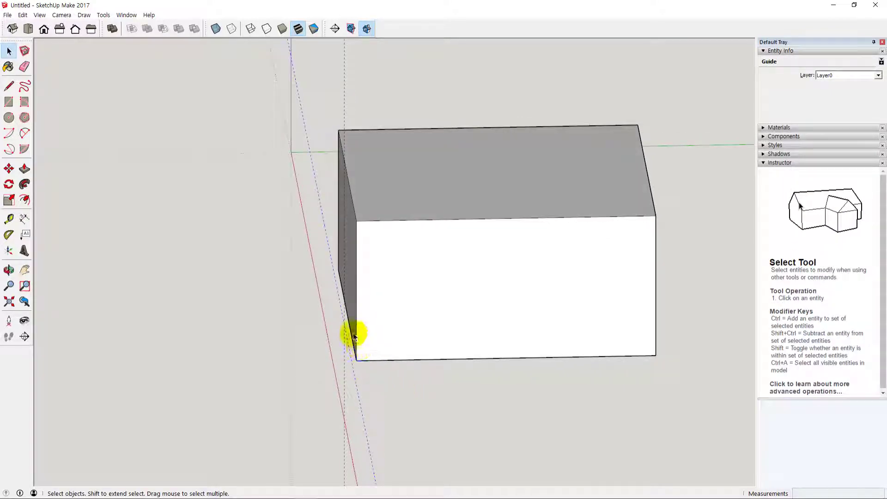
pyautogui.moveTo(366, 336); pyautogui.dragTo(369, 338, button='middle')
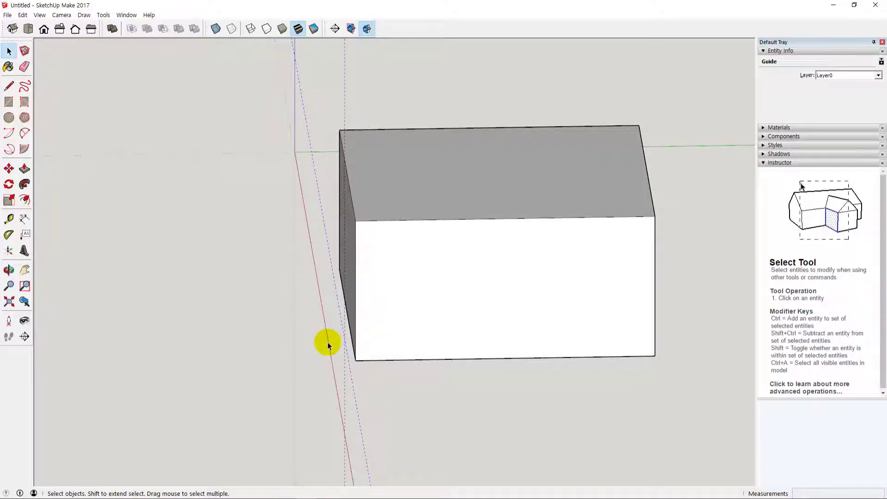
pyautogui.moveTo(391, 399); pyautogui.dragTo(406, 301, button='middle')
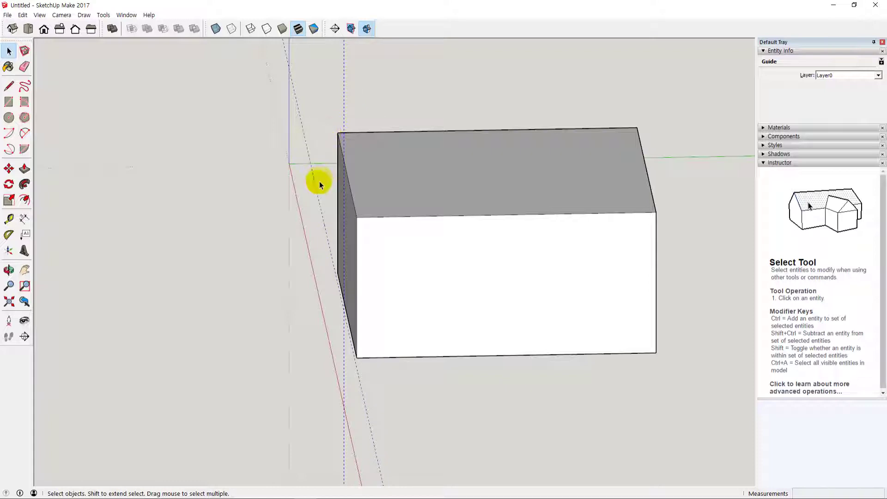
pyautogui.moveTo(372, 278); pyautogui.dragTo(394, 283, button='middle')
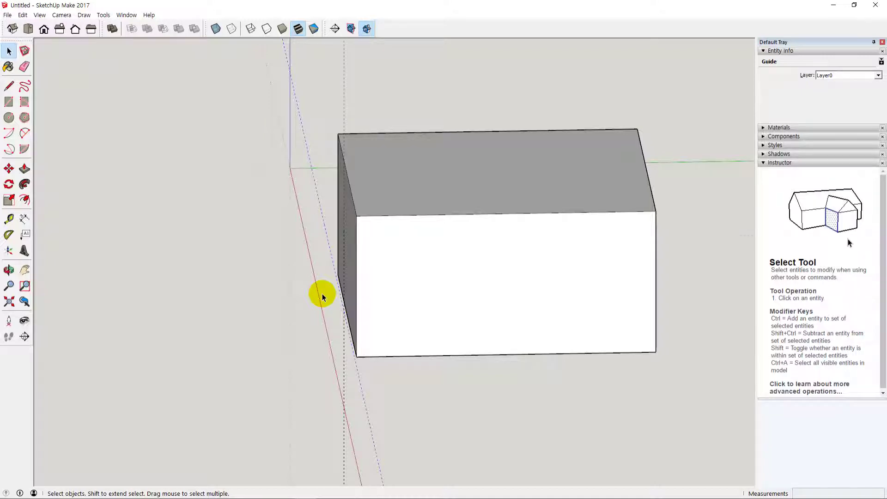
# Step: Delete the horizontal guide crossing the box's front face, working in the front view
pyautogui.press('F3')
pyautogui.click(395, 265)
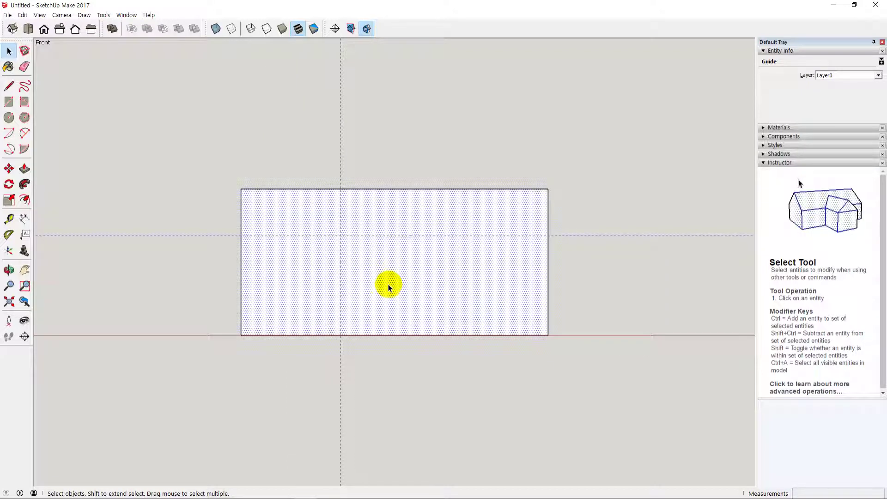
pyautogui.click(621, 358)
pyautogui.keyDown('shift'); pyautogui.moveTo(552, 370); pyautogui.dragTo(569, 346, button='middle'); pyautogui.keyUp('shift')
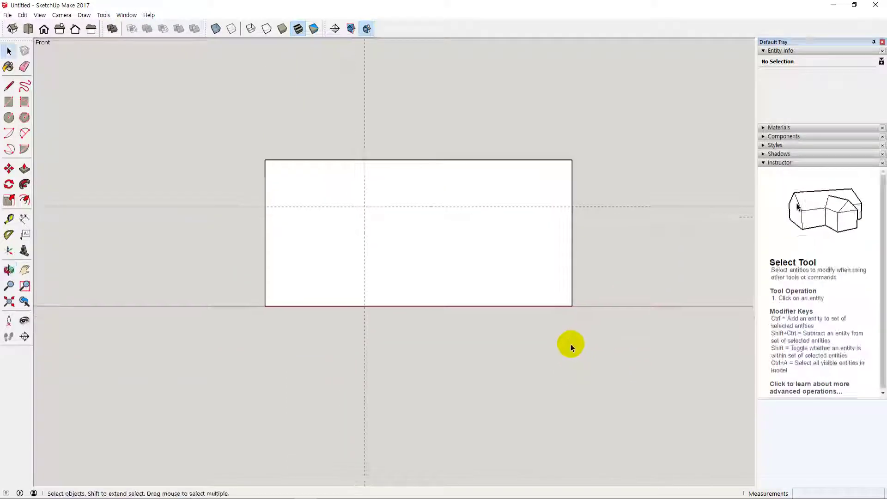
pyautogui.scroll(-2, 569, 345)
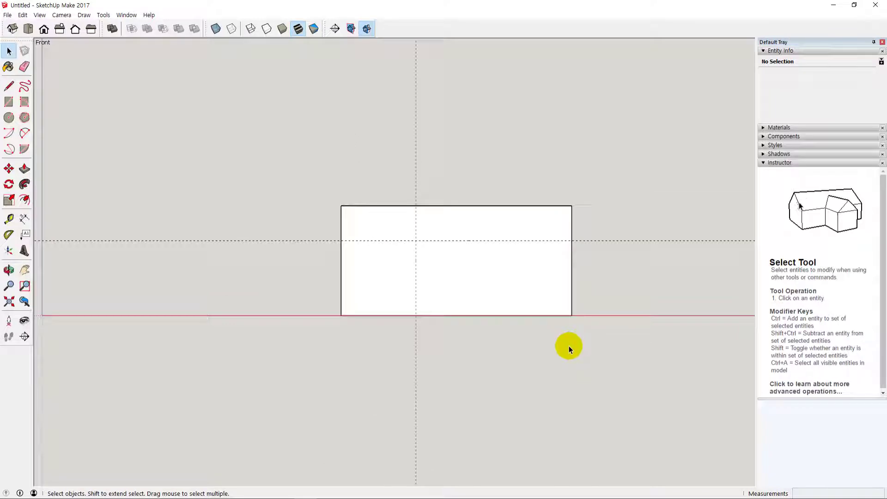
pyautogui.click(626, 231)
pyautogui.press('Delete')
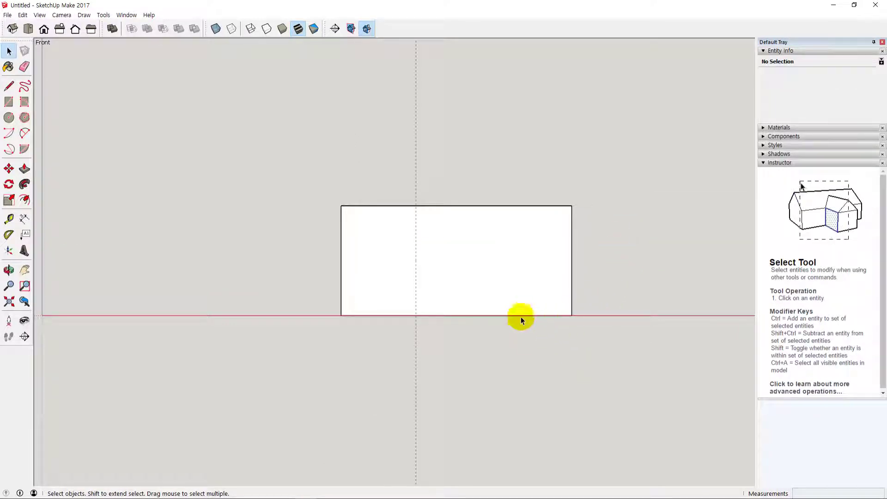
# Step: Create a horizontal guide with the Tape Measure on the front face, 50 mm above the box's bottom front edge
pyautogui.press('t')
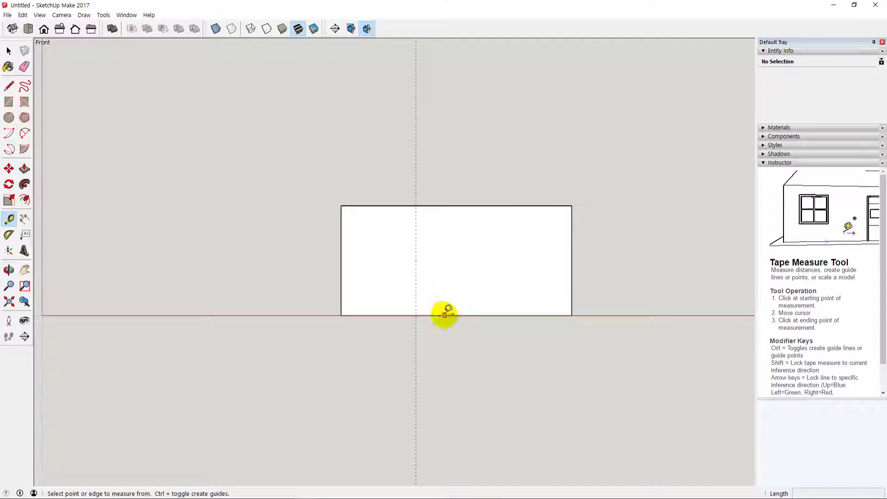
pyautogui.moveTo(479, 376); pyautogui.dragTo(447, 365, button='middle')
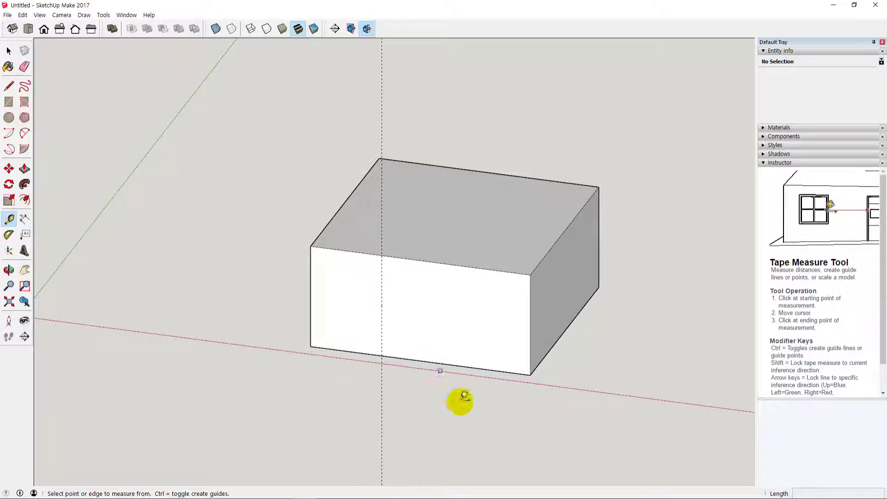
pyautogui.press('F3')
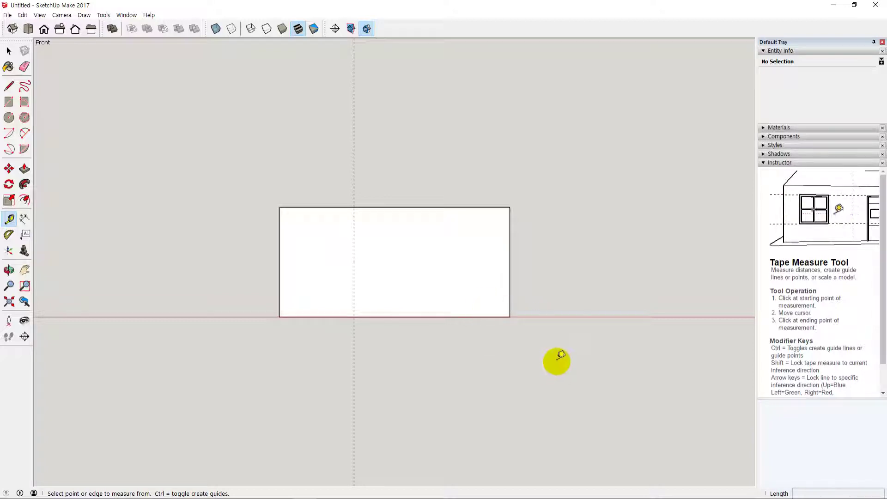
pyautogui.moveTo(559, 360); pyautogui.dragTo(402, 361, button='middle')
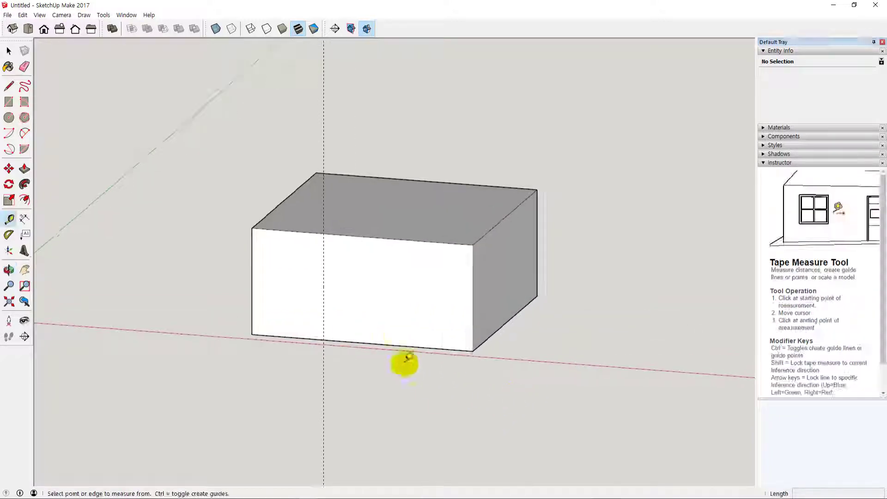
pyautogui.click(383, 344)
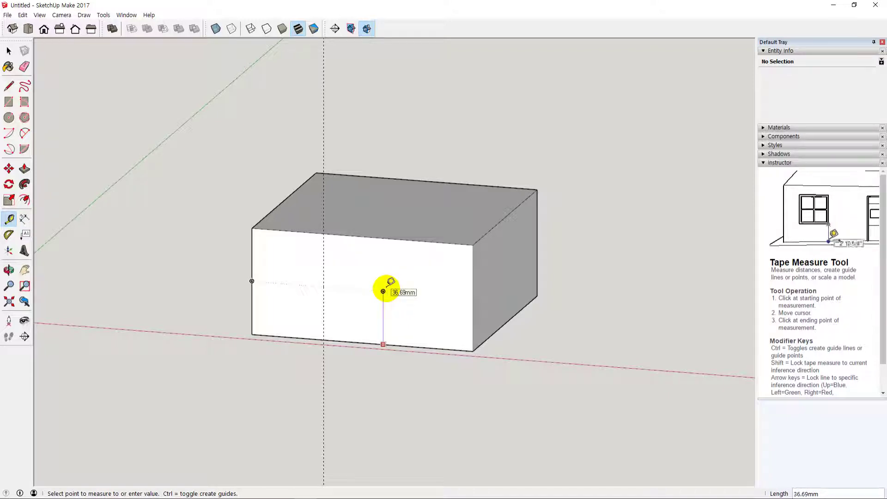
pyautogui.write('50')
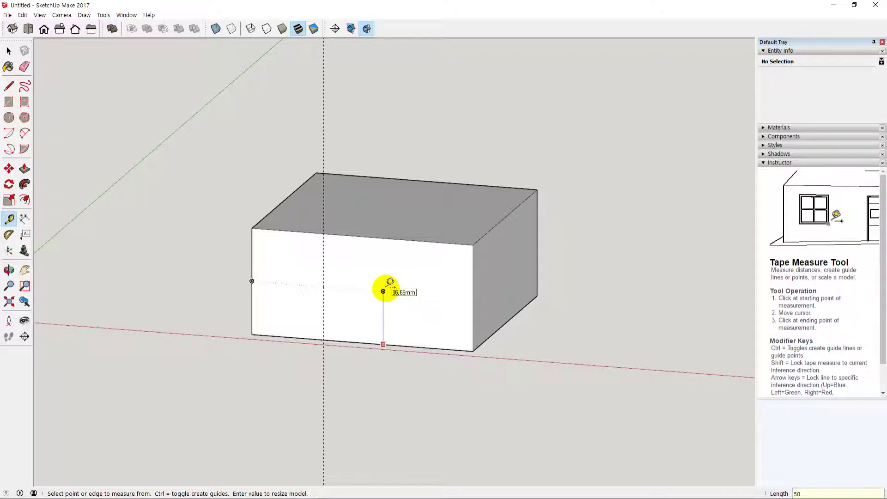
pyautogui.click(400, 346)
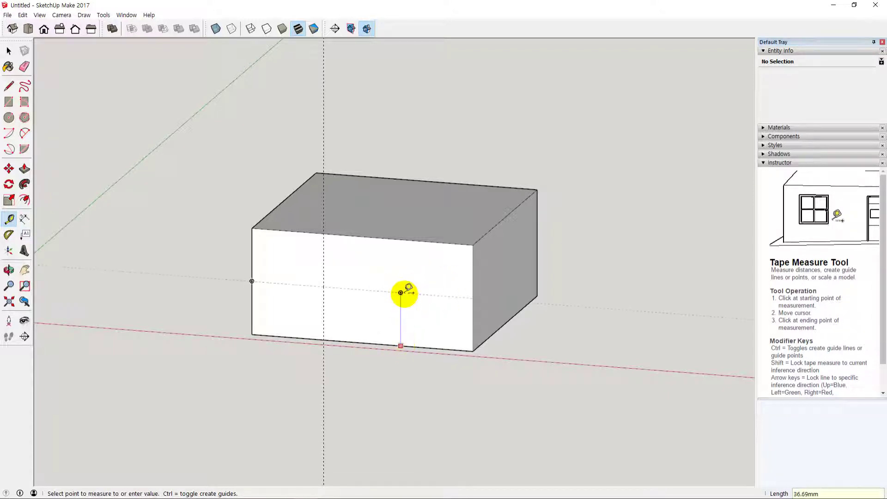
pyautogui.press('space')
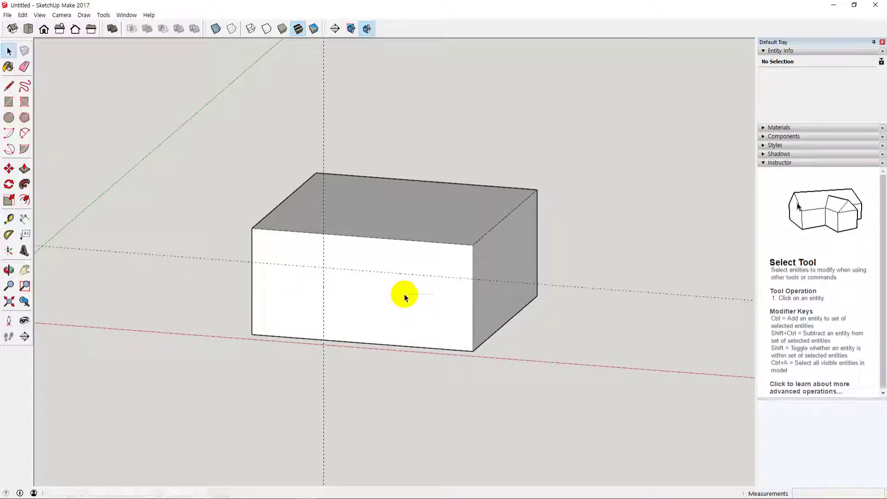
# Step: Draw a small rectangle on the box's front face, starting at the intersection of the vertical and horizontal guides
pyautogui.moveTo(404, 294); pyautogui.dragTo(365, 267, button='middle')
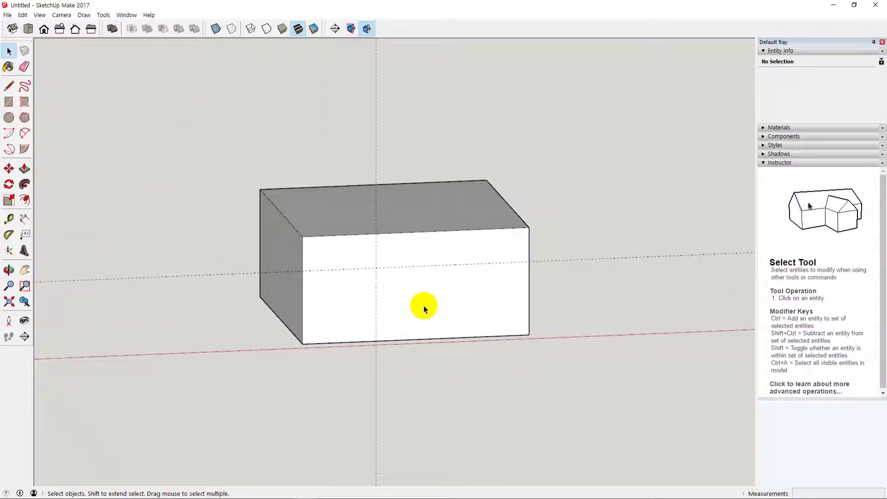
pyautogui.press('r')
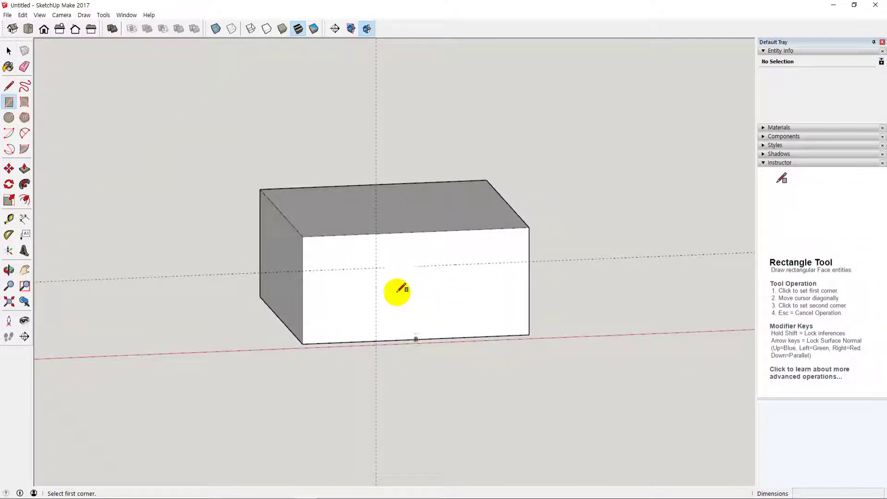
pyautogui.scroll(5, 376, 266)
pyautogui.click(375, 263)
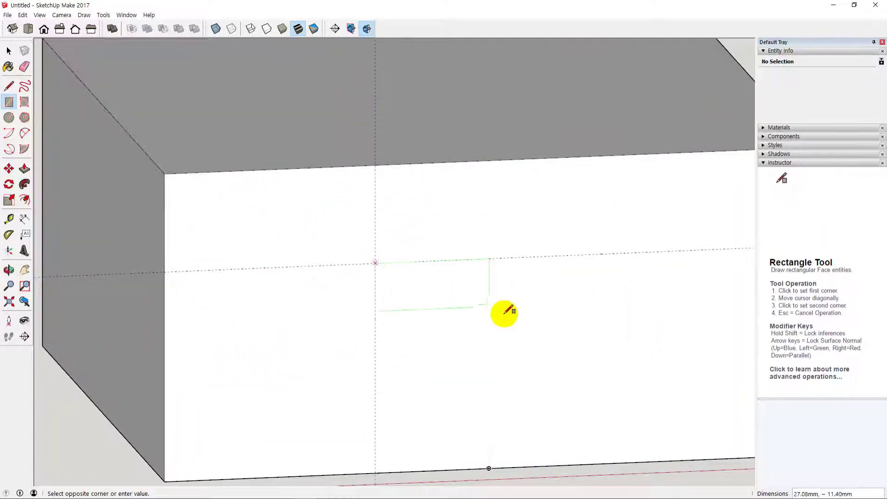
pyautogui.click(556, 342)
pyautogui.press('space')
pyautogui.scroll(-5, 586, 394)
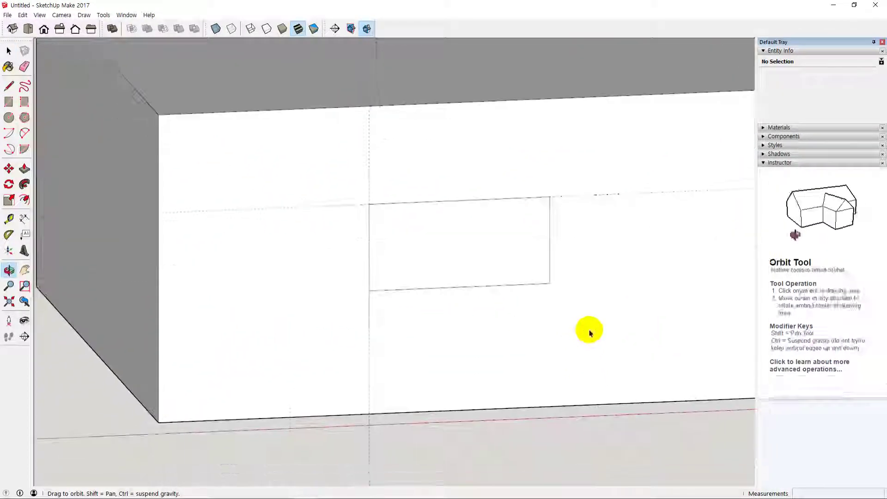
pyautogui.moveTo(542, 355); pyautogui.dragTo(499, 363, button='middle')
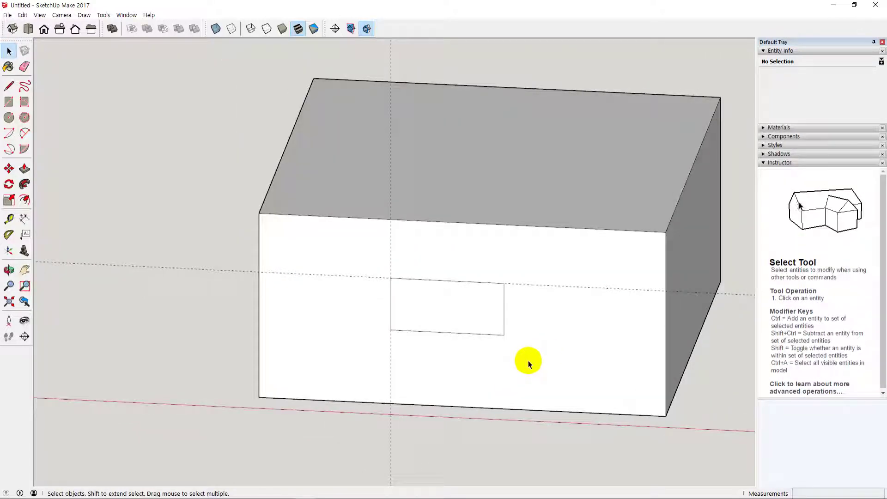
# Step: Create a horizontal guide about 28 mm above the bottom edge of the box's left face, working in the left view
pyautogui.press('F3')
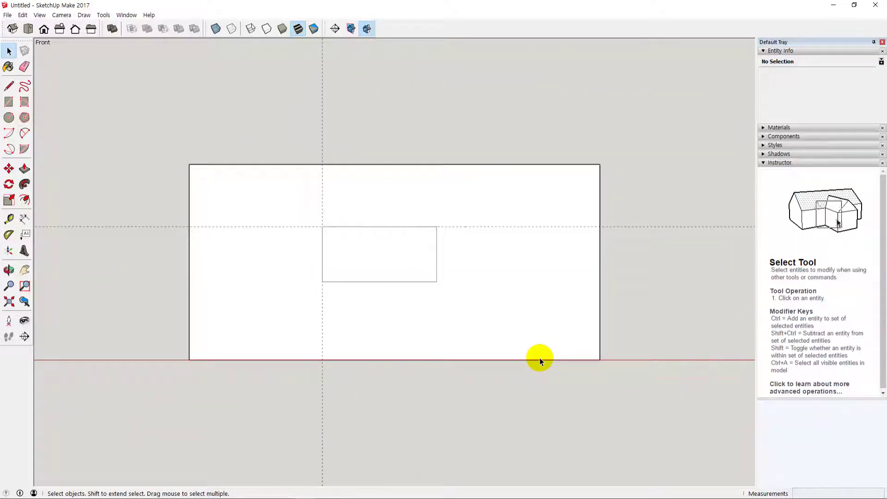
pyautogui.press('F4')
pyautogui.press('F6')
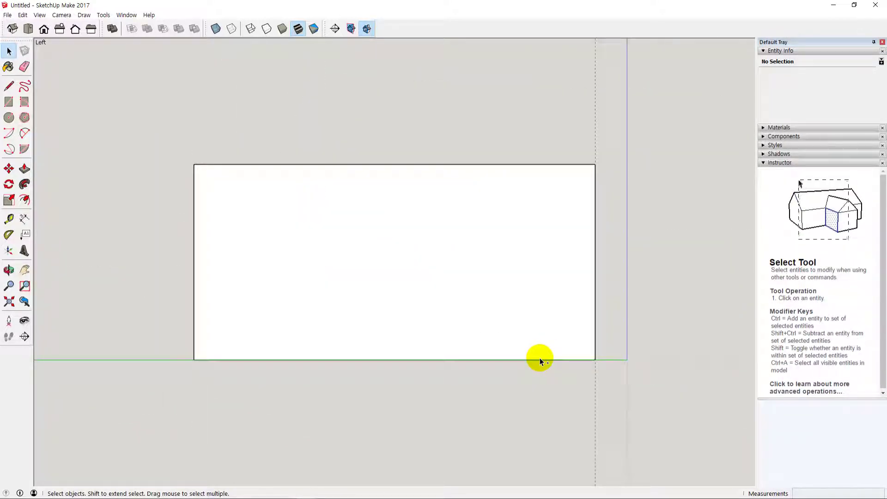
pyautogui.press('t')
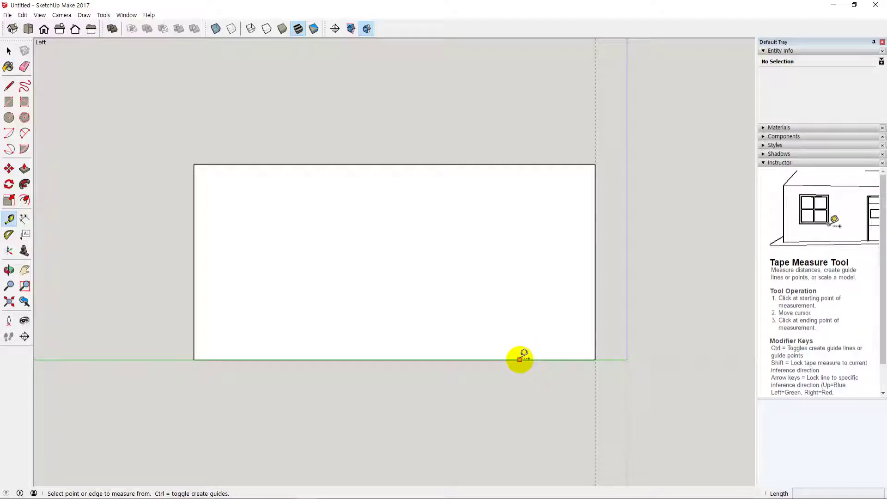
pyautogui.click(520, 359)
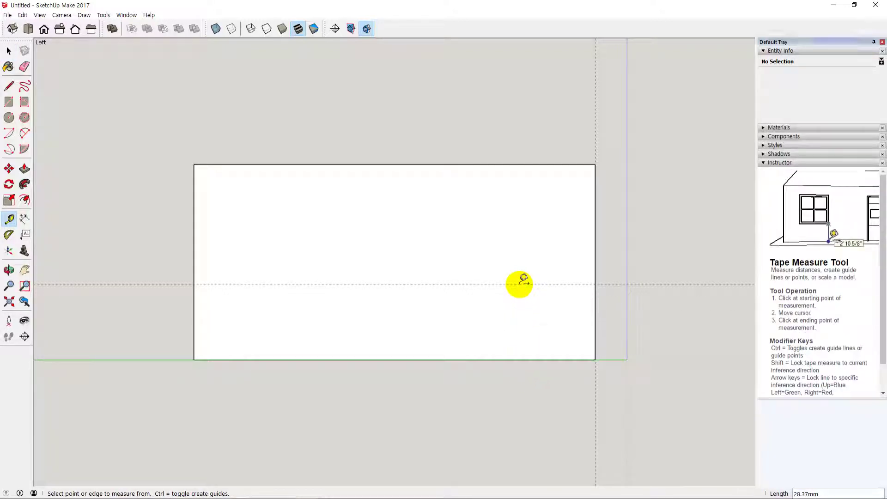
pyautogui.press('space')
pyautogui.moveTo(560, 370); pyautogui.dragTo(475, 307, button='middle')
pyautogui.scroll(-4, 564, 278)
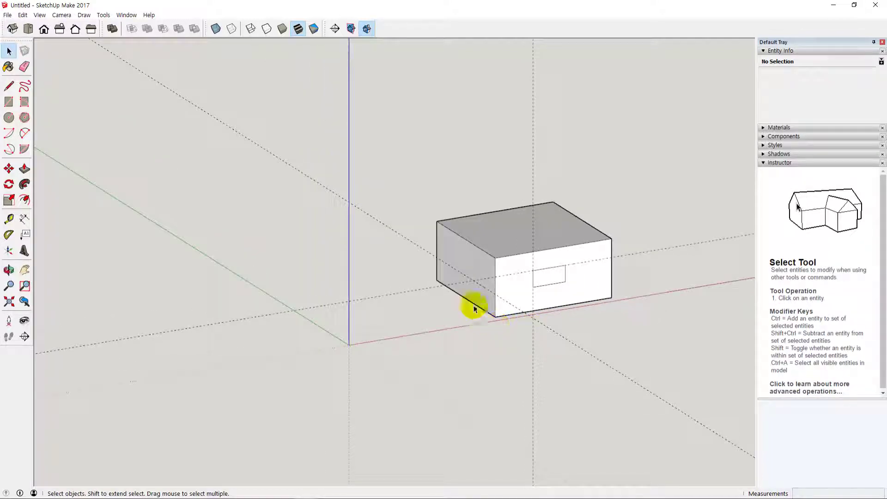
# Step: Create a guide offset from the green axis and compare it with the box in the left view
pyautogui.click(458, 272)
pyautogui.click(279, 300)
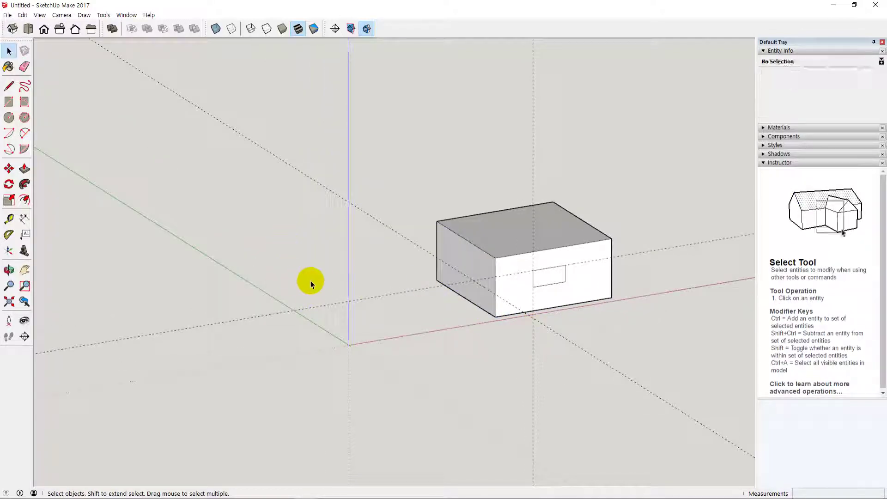
pyautogui.press('t')
pyautogui.click(272, 296)
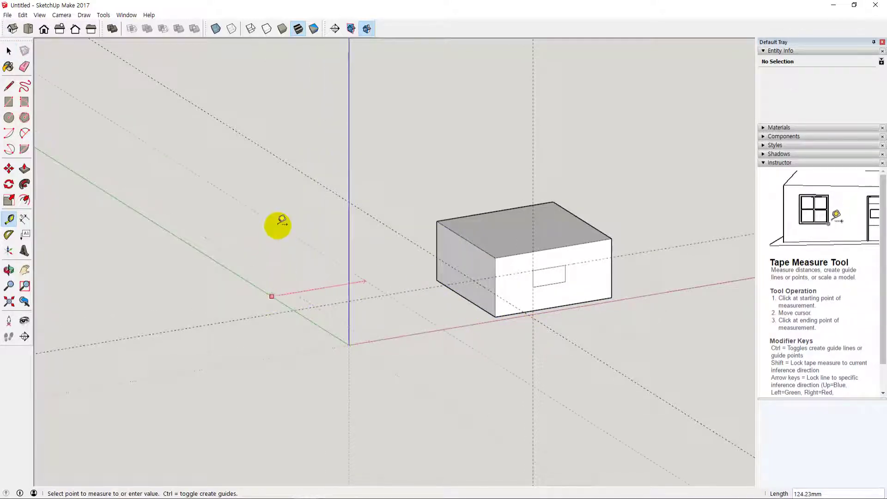
pyautogui.press('Escape')
pyautogui.press('space')
pyautogui.moveTo(455, 354); pyautogui.dragTo(476, 345, button='middle')
pyautogui.press('F6')
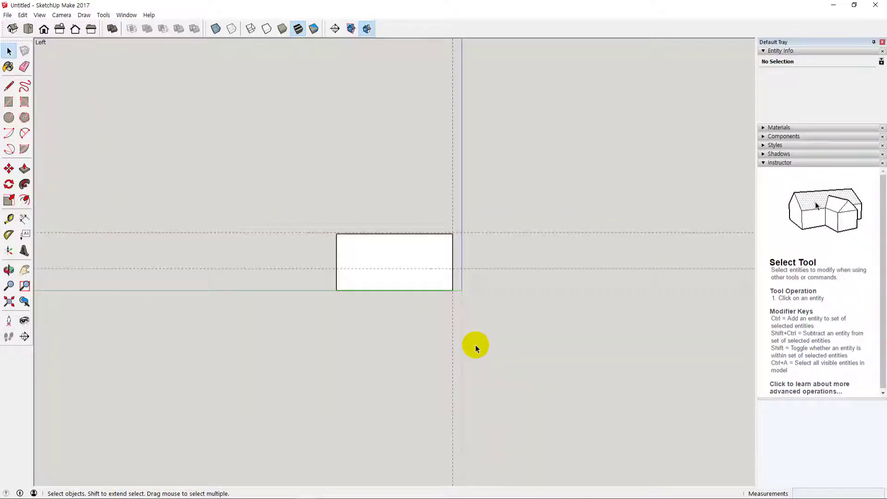
# Step: Move the upper of the two guides parallel to the green axis about 33 mm downward, checking it in the left view
pyautogui.moveTo(509, 212); pyautogui.dragTo(506, 337, button='middle')
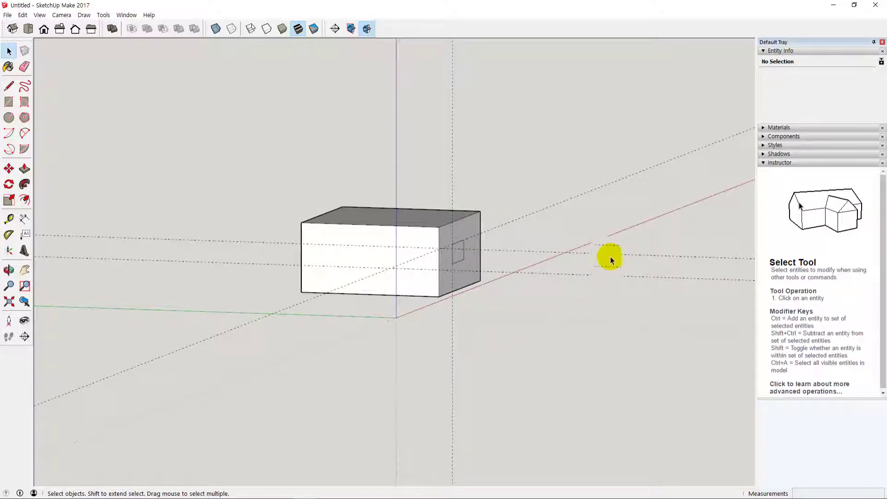
pyautogui.click(614, 275)
pyautogui.press('m')
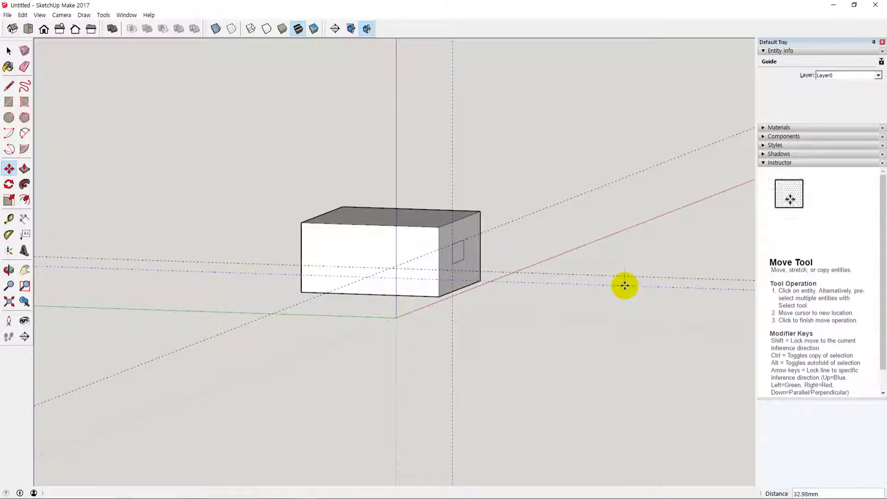
pyautogui.click(625, 285)
pyautogui.press('space')
pyautogui.scroll(-1, 559, 331)
pyautogui.press('F5')
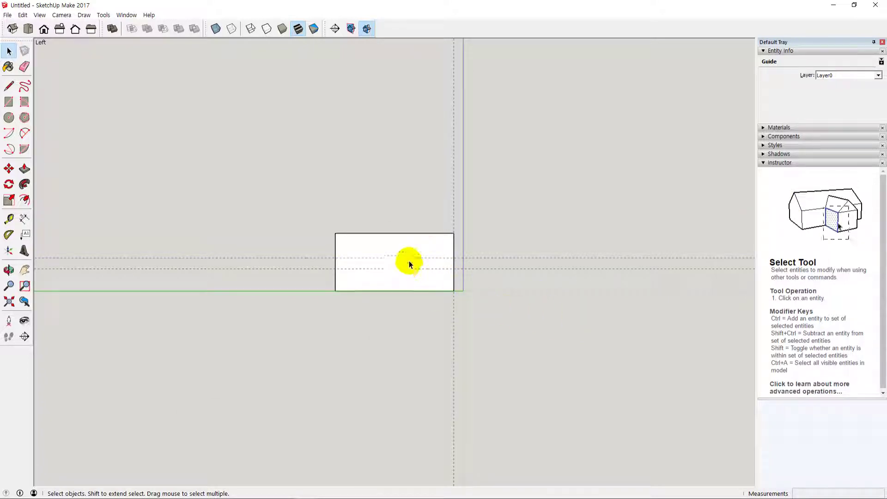
pyautogui.press('Escape')
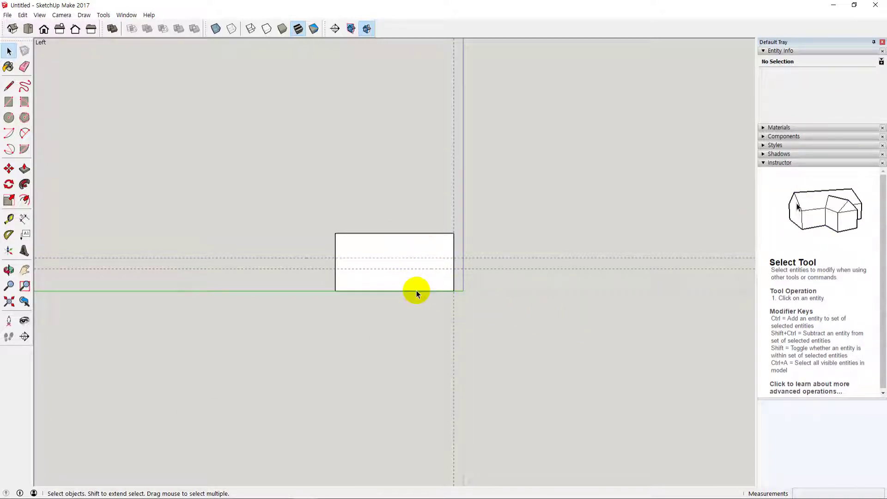
# Step: Create a vertical guide about 65 mm in from the left face's rear vertical edge
pyautogui.press('t')
pyautogui.click(335, 248)
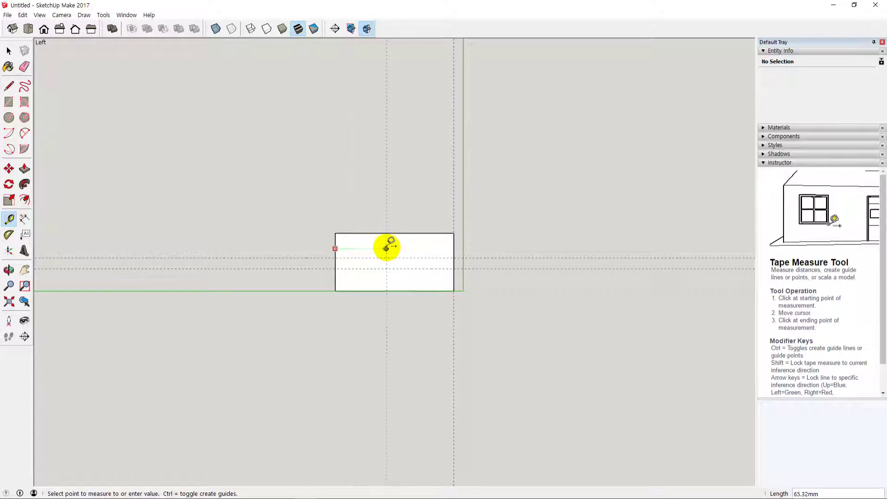
pyautogui.click(386, 245)
pyautogui.press('space')
pyautogui.scroll(1, 382, 263)
pyautogui.scroll(1, 382, 263)
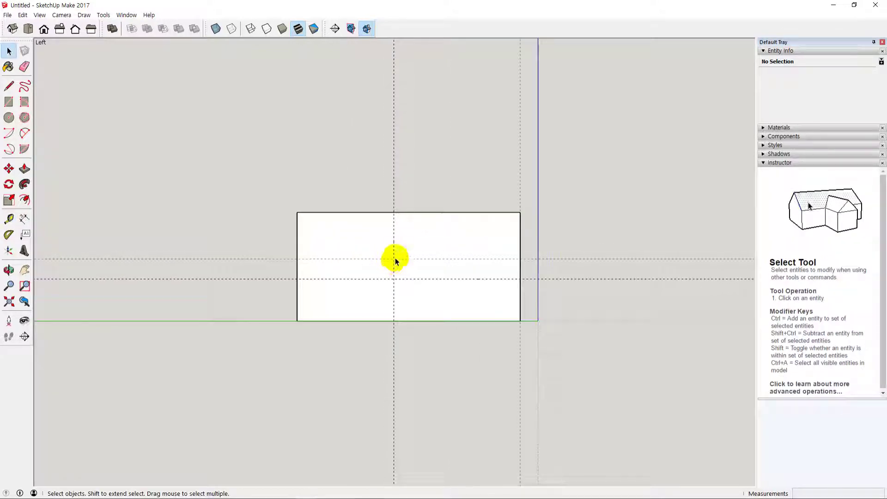
pyautogui.click(395, 281)
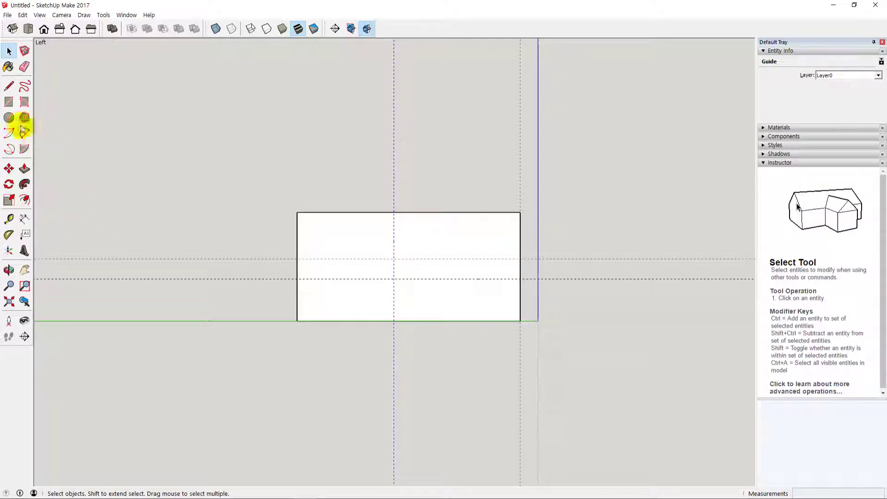
pyautogui.press('r')
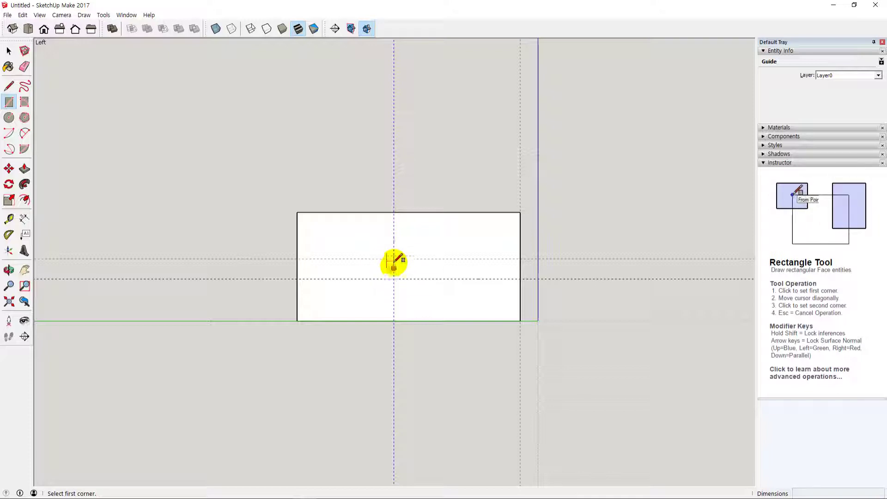
pyautogui.press('space')
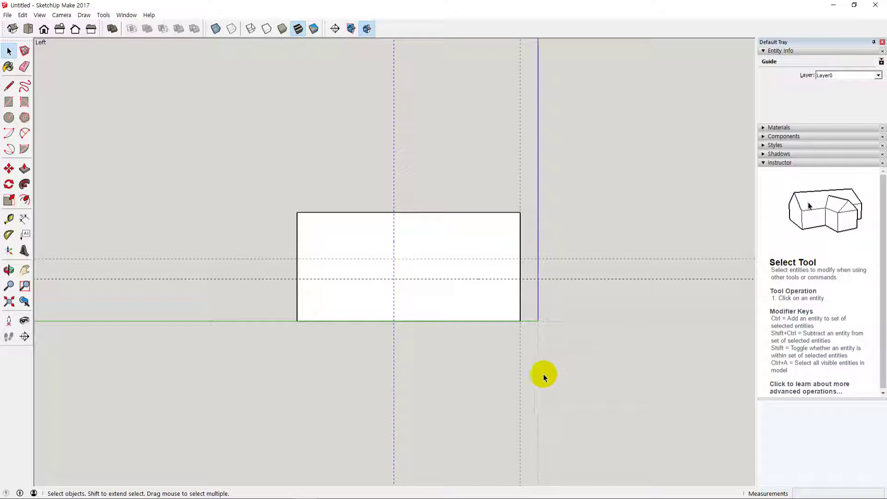
# Step: Delete all guides in the model at once
pyautogui.moveTo(549, 347); pyautogui.dragTo(484, 357, button='middle')
pyautogui.scroll(-1, 487, 356)
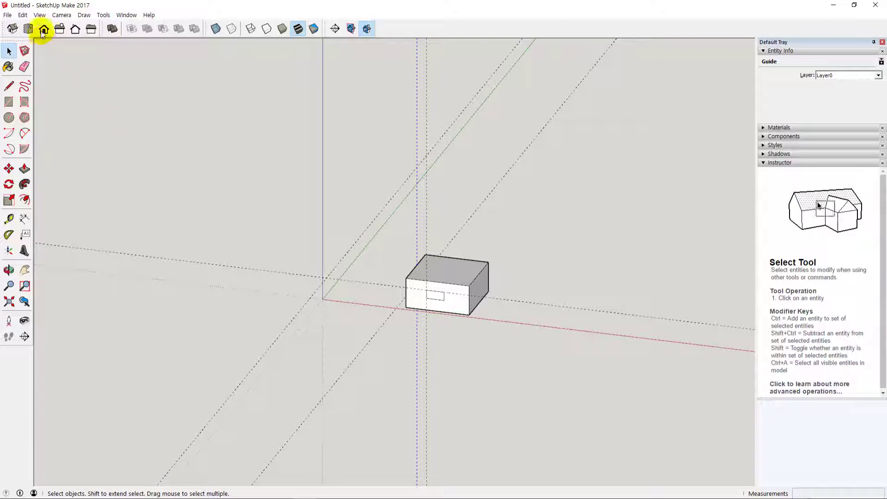
pyautogui.click(23, 15)
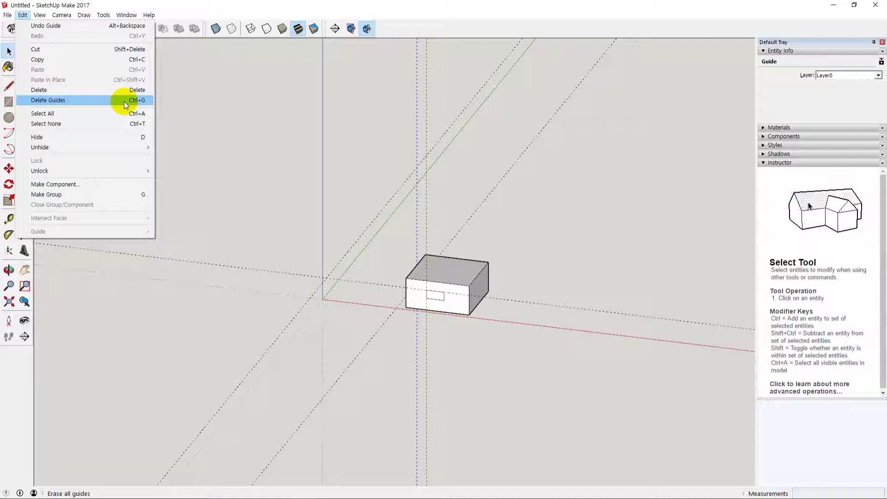
pyautogui.click(87, 100)
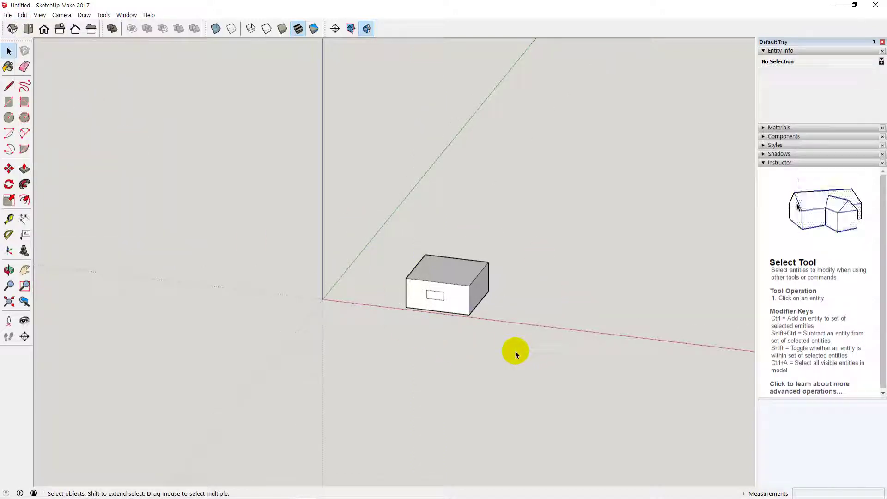
pyautogui.scroll(2, 514, 351)
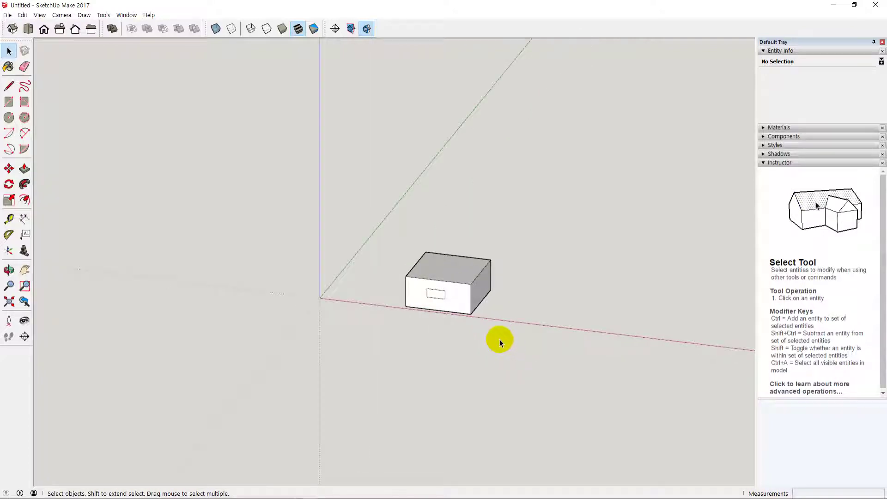